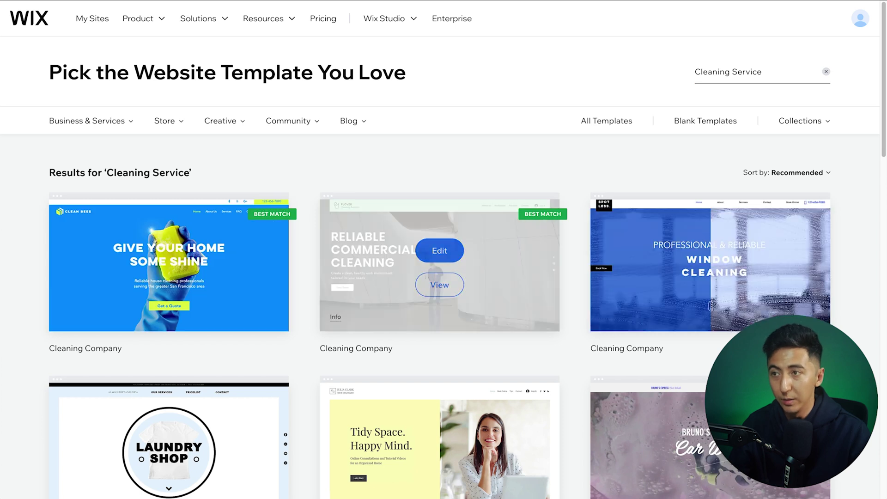
# Step: Open the first Cleaning Company template and describe the business as a Tampa, Florida residential cleaning company
pyautogui.scroll(-8, 439, 249)
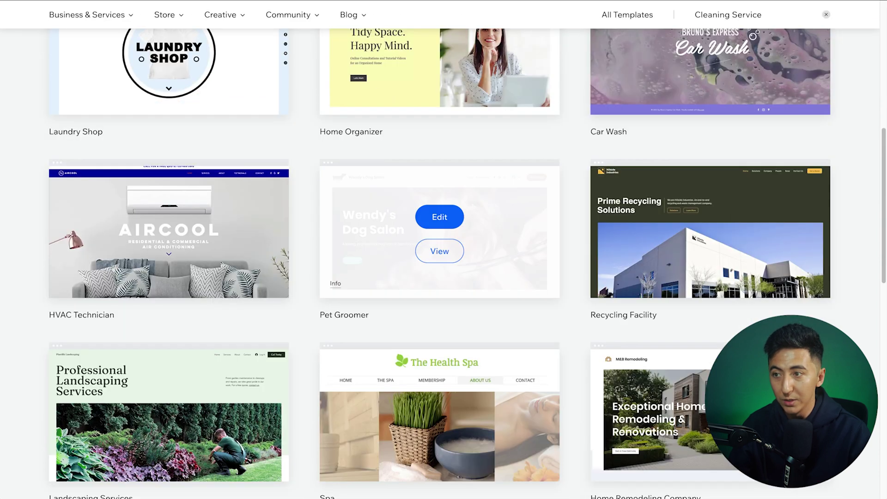
pyautogui.scroll(8, 440, 250)
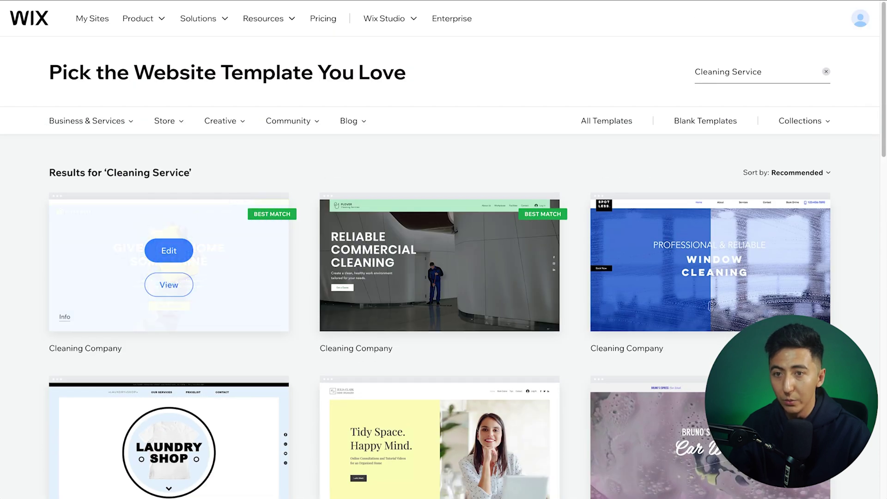
pyautogui.click(169, 285)
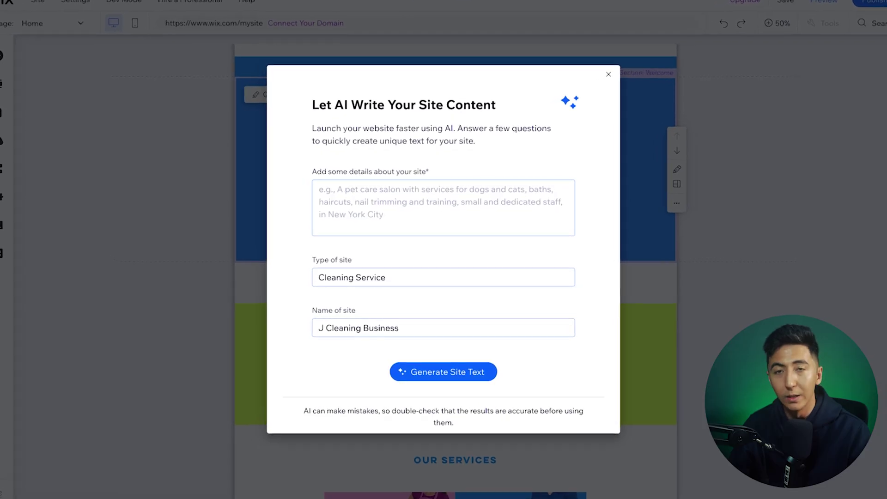
pyautogui.click(443, 208)
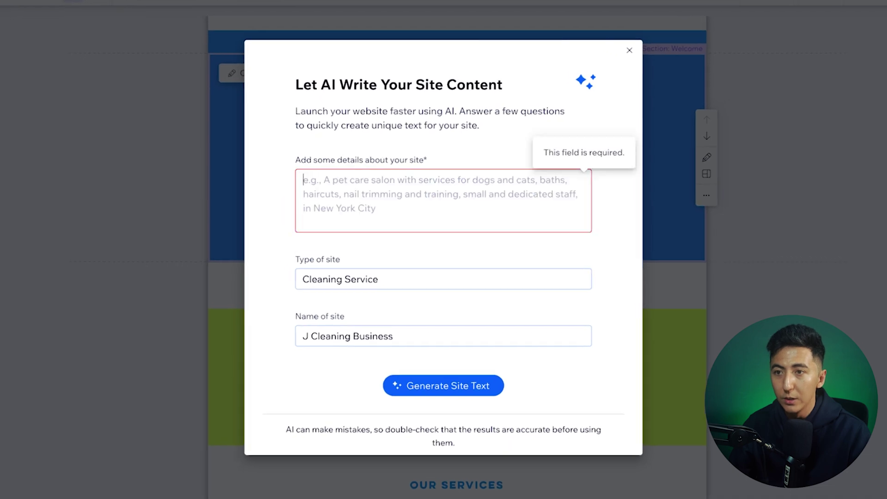
pyautogui.write('We have a cleaning company in Tampa Florida and we do residen')
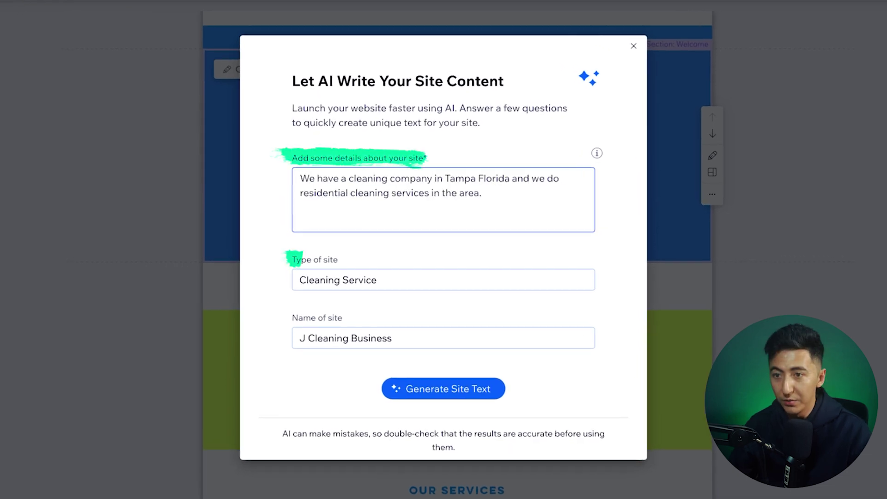
pyautogui.write('tial cleaning services in the area.')
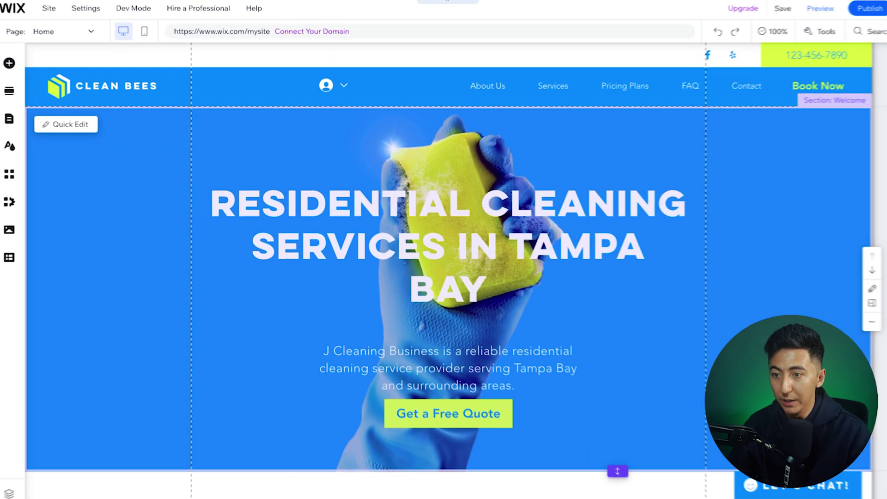
pyautogui.scroll(-10, 444, 245)
pyautogui.scroll(-3, 444, 250)
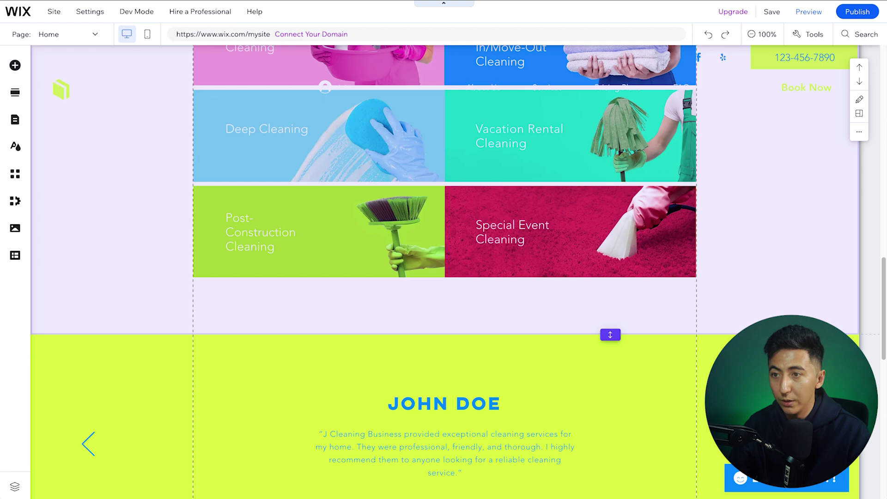
pyautogui.scroll(-7, 444, 250)
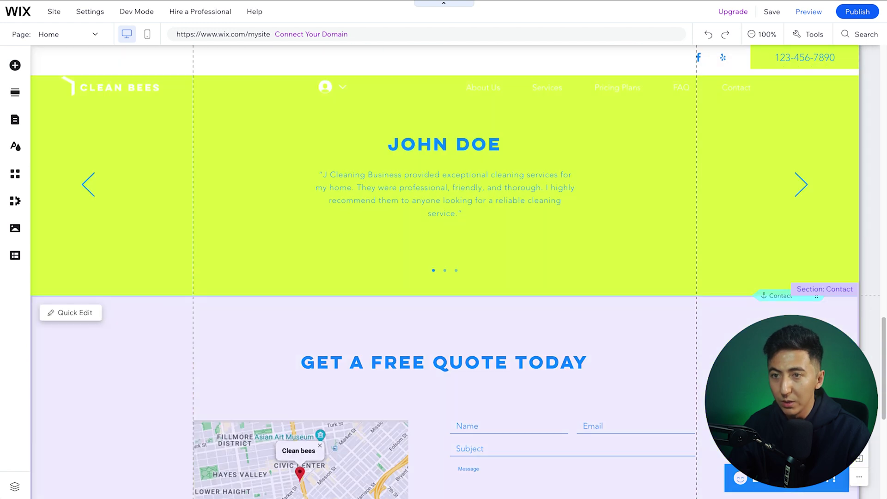
pyautogui.scroll(-9, 444, 250)
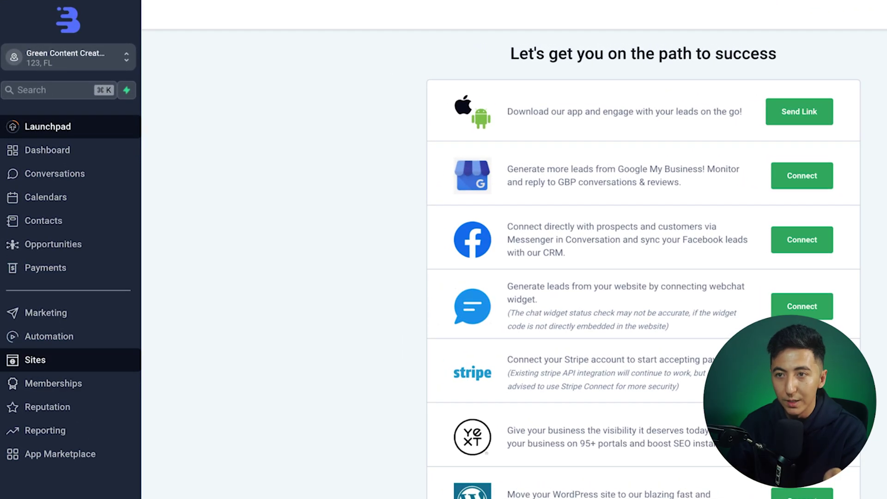
# Step: Create a new website from templates under Sites > Websites and search the library for 'cleaning'
pyautogui.click(34, 360)
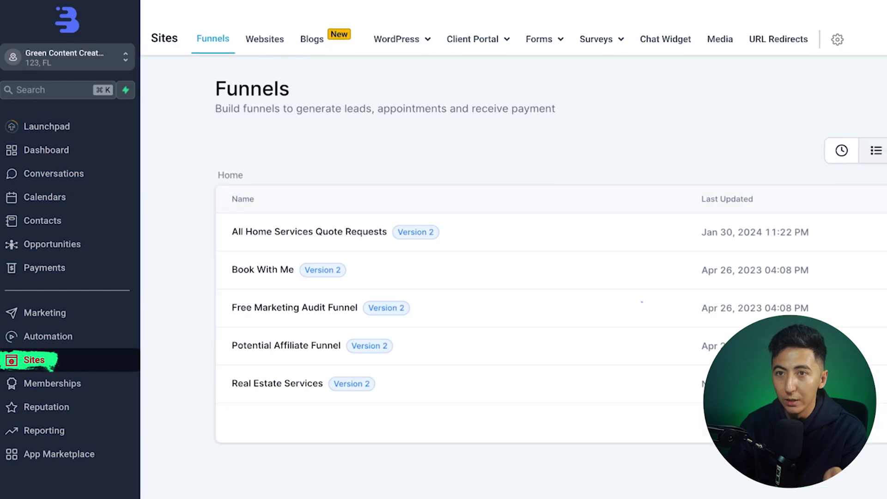
pyautogui.click(246, 36)
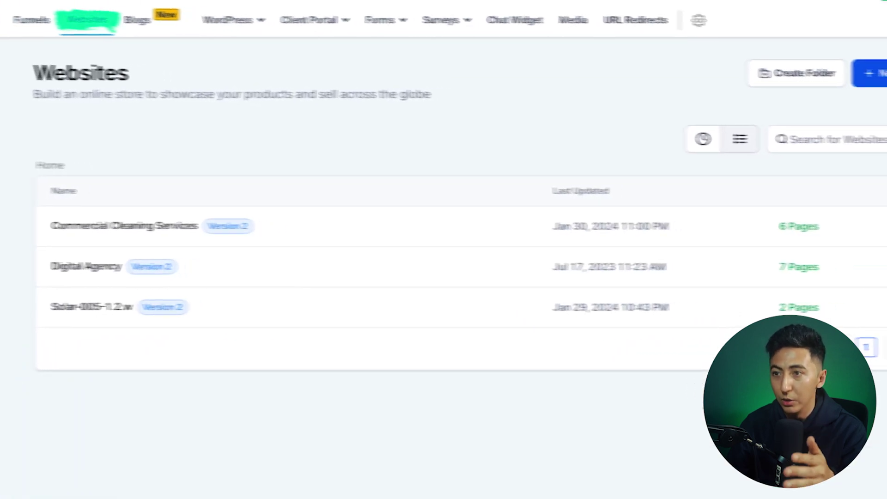
pyautogui.click(867, 72)
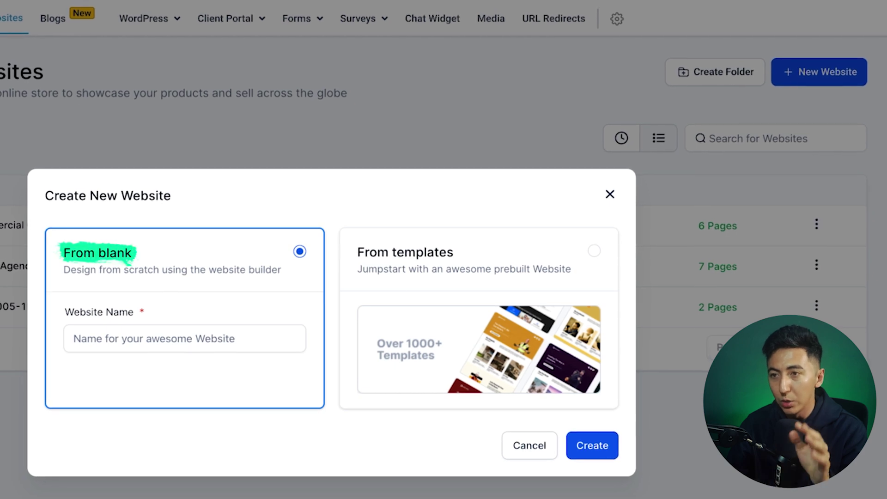
pyautogui.click(594, 251)
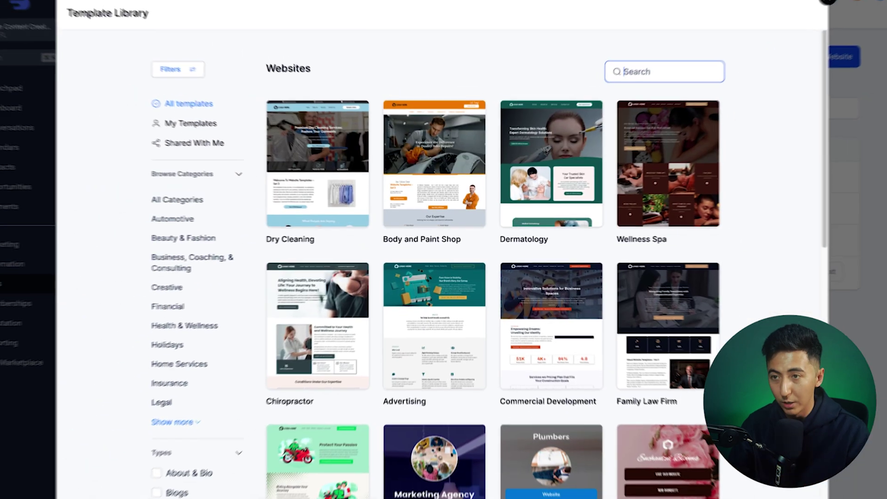
pyautogui.write('cleaning')
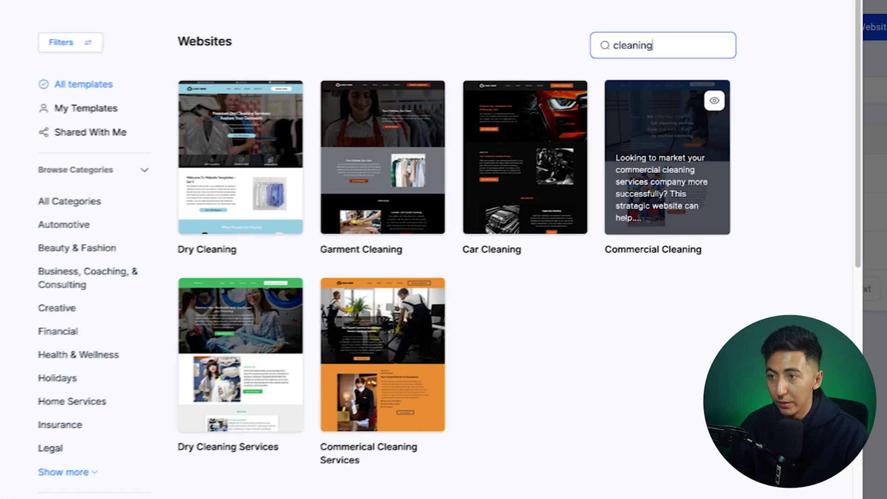
pyautogui.moveTo(673, 157)
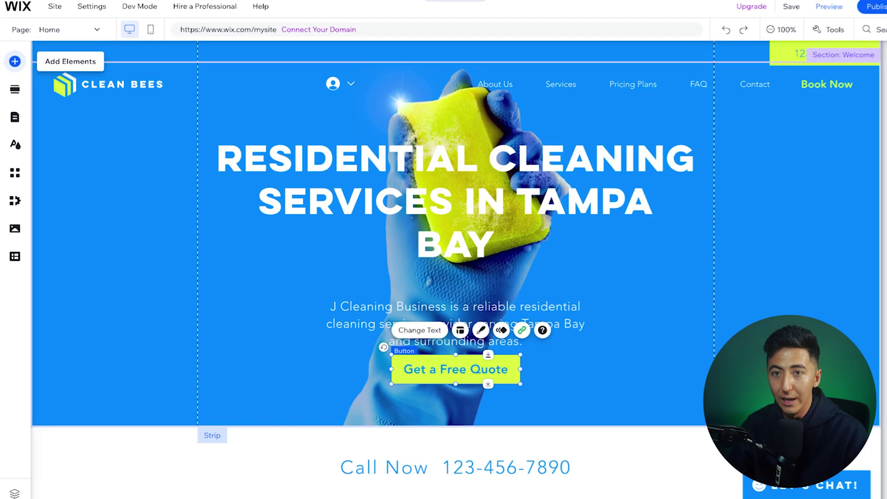
# Step: Drag a Themed button into the hero beside Get a Free Quote and widen it to 255
pyautogui.click(13, 63)
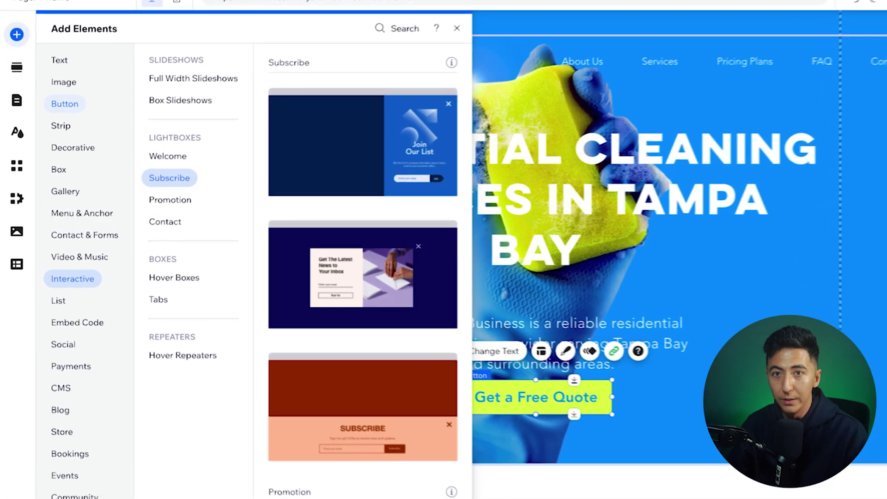
pyautogui.click(58, 116)
pyautogui.click(62, 124)
pyautogui.click(67, 101)
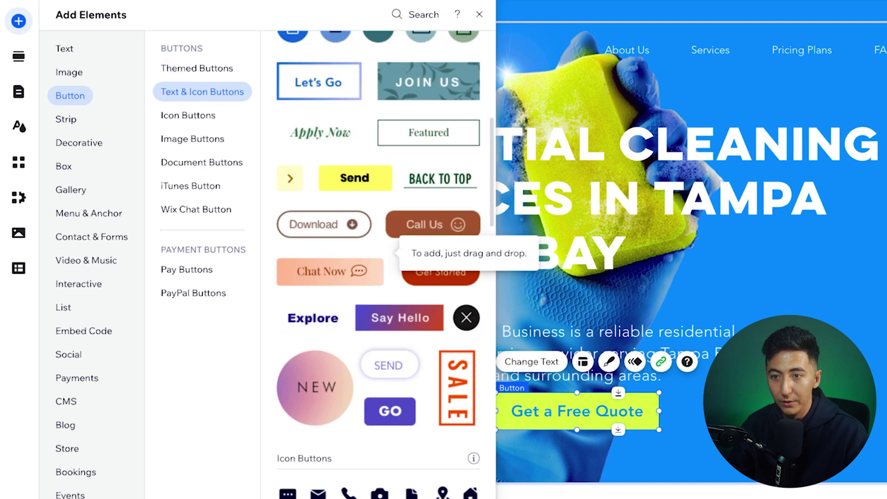
pyautogui.scroll(-3, 387, 257)
pyautogui.scroll(10, 387, 256)
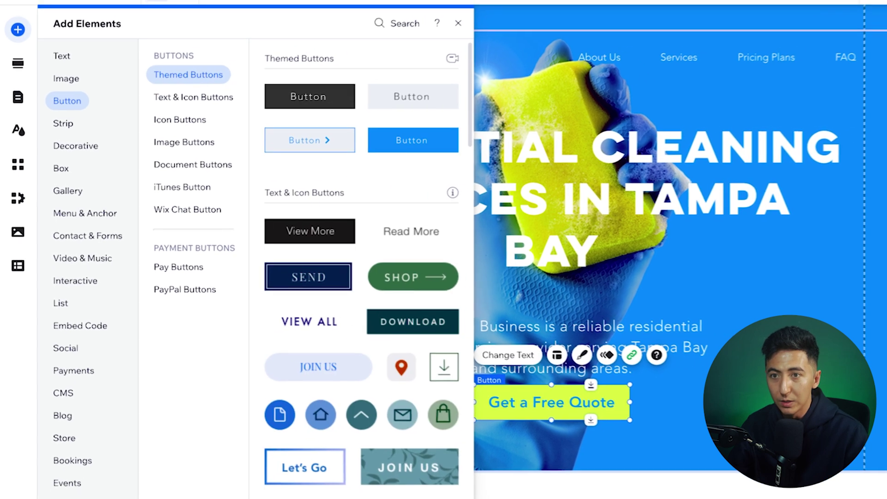
pyautogui.moveTo(302, 142); pyautogui.dragTo(465, 385)
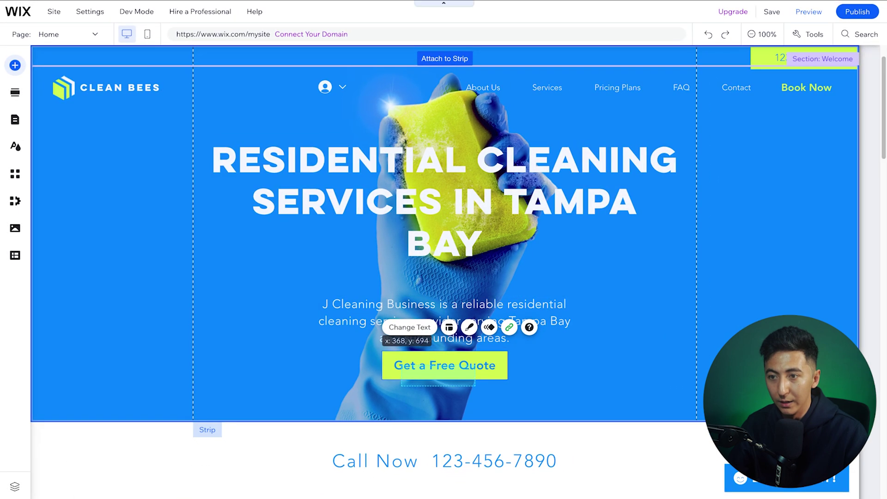
pyautogui.moveTo(451, 342); pyautogui.dragTo(450, 343)
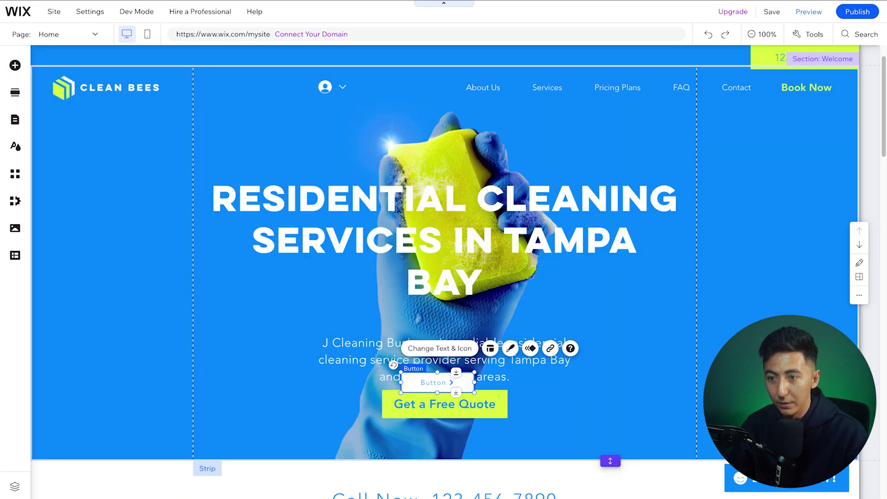
pyautogui.moveTo(475, 427); pyautogui.dragTo(443, 438)
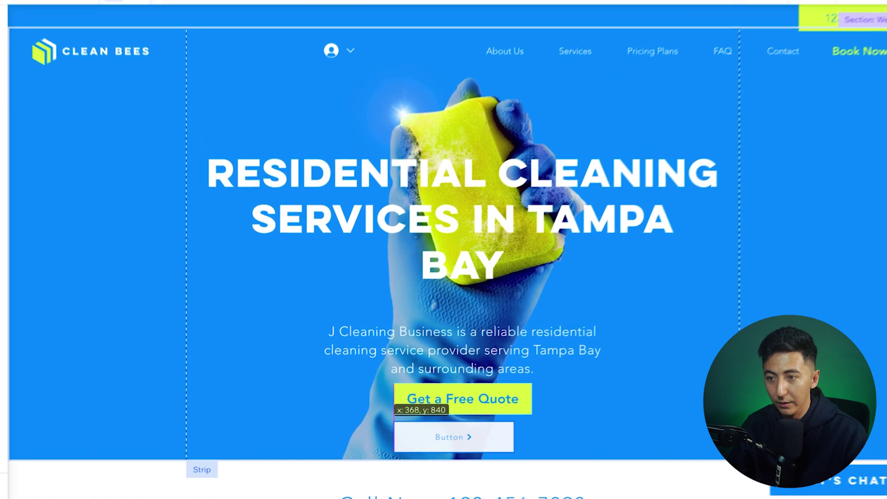
pyautogui.moveTo(514, 422); pyautogui.dragTo(538, 421)
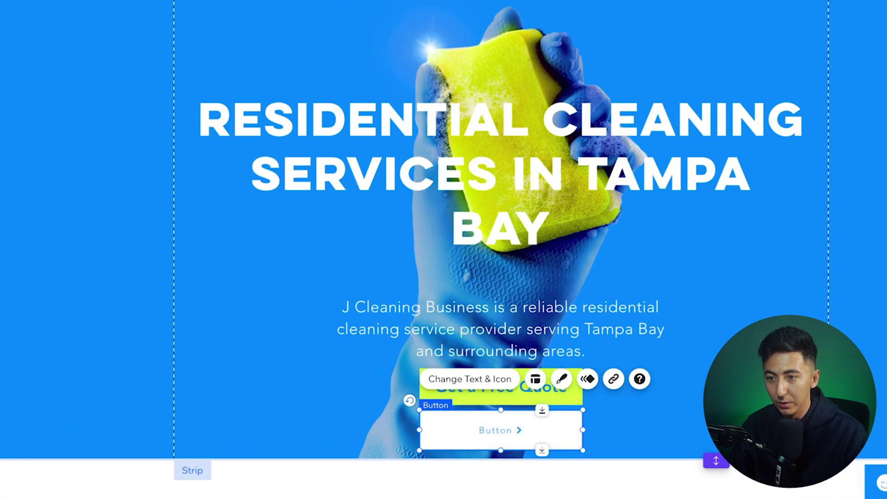
# Step: Delete the Get a Free Quote button and move the new button up beneath the paragraph
pyautogui.click(490, 398)
pyautogui.press('Delete')
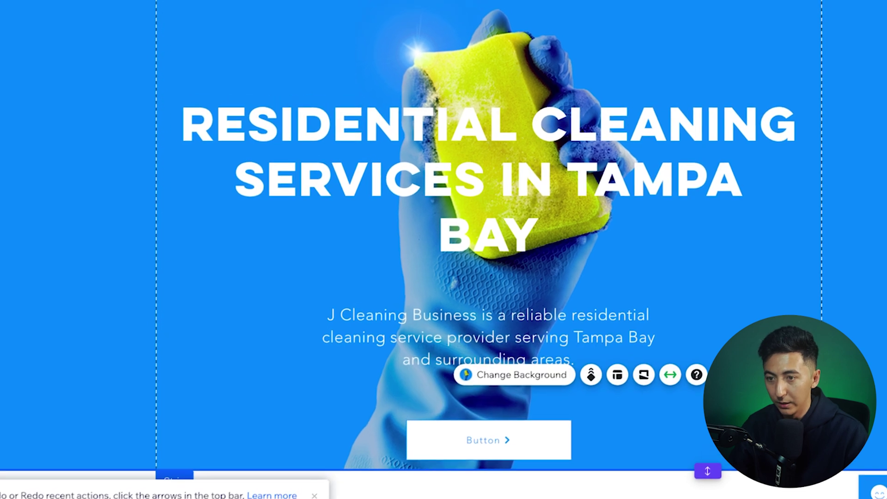
pyautogui.moveTo(483, 445); pyautogui.dragTo(487, 403)
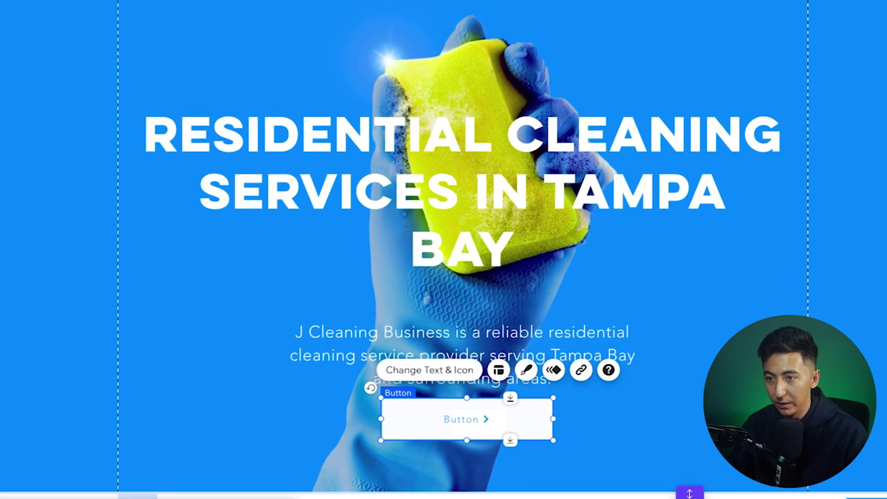
# Step: Relabel the new button 'Get a free quote' and give it a lime-green background fill
pyautogui.click(526, 368)
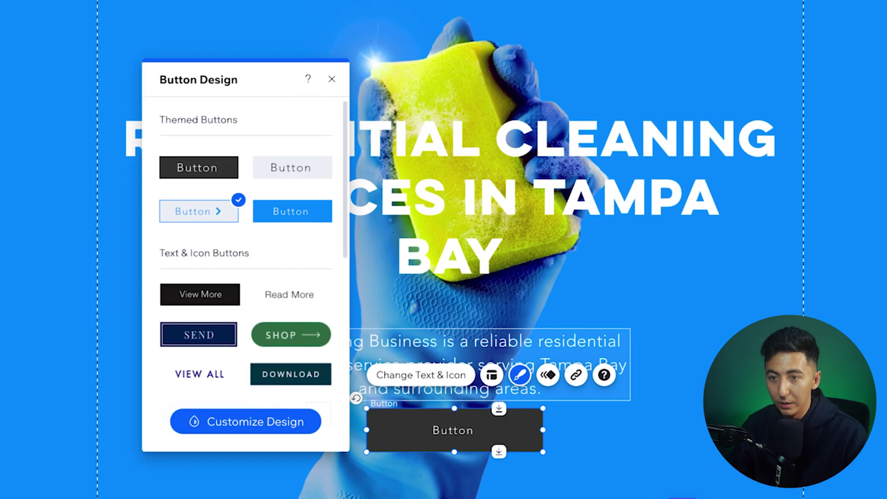
pyautogui.click(244, 422)
pyautogui.click(217, 149)
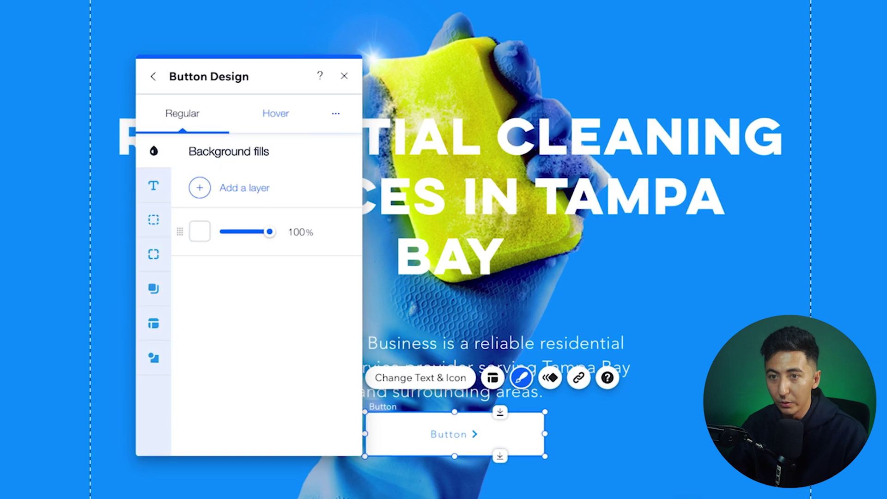
pyautogui.click(151, 185)
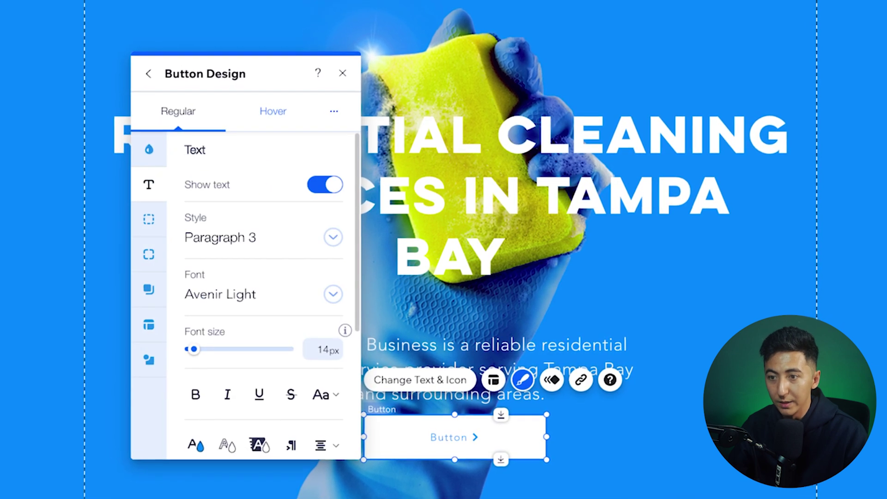
pyautogui.click(419, 381)
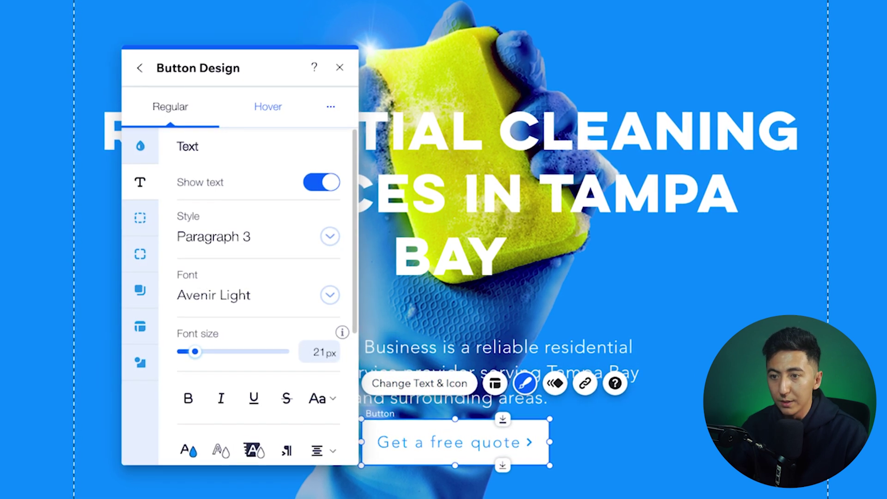
pyautogui.click(139, 146)
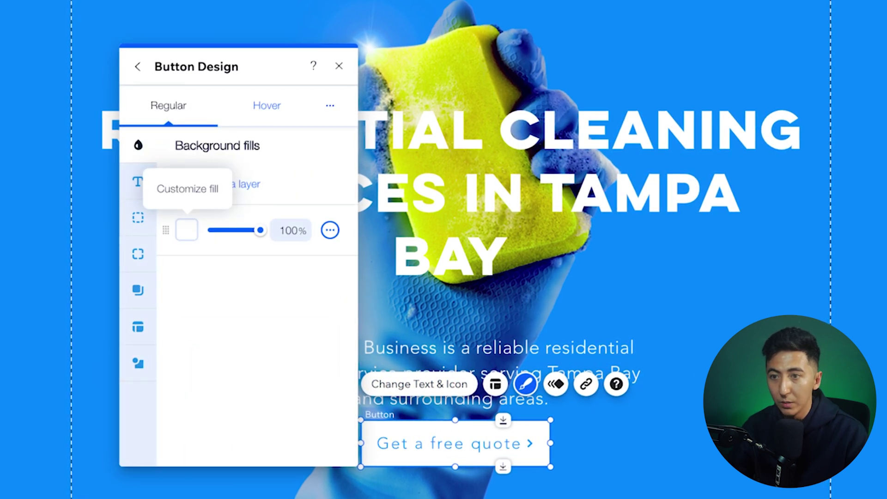
pyautogui.click(187, 230)
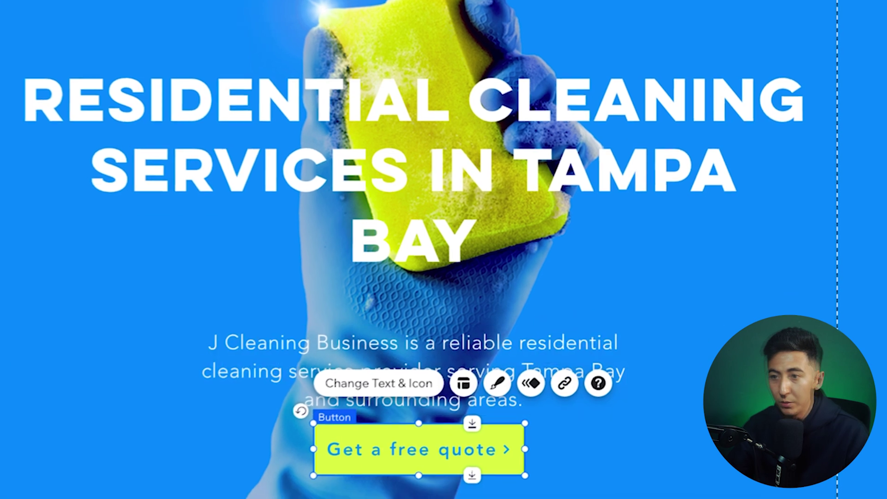
# Step: Link the quote button to the Booking Calendar page for Move-In/Move-Out Cleaning
pyautogui.click(552, 389)
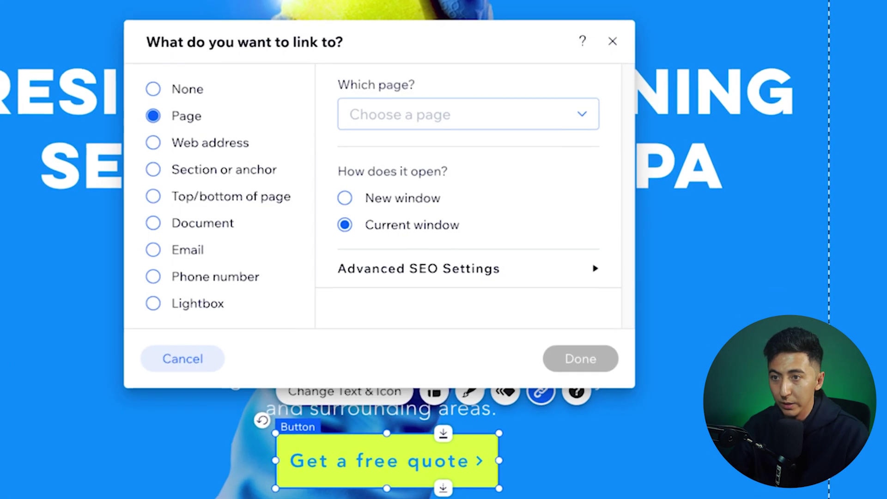
pyautogui.click(464, 115)
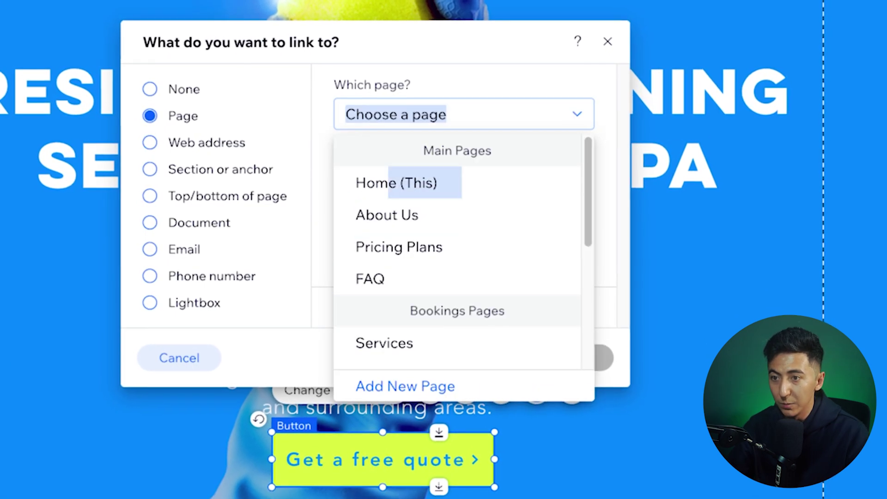
pyautogui.scroll(-5, 462, 259)
pyautogui.scroll(5, 462, 278)
pyautogui.scroll(-5, 458, 254)
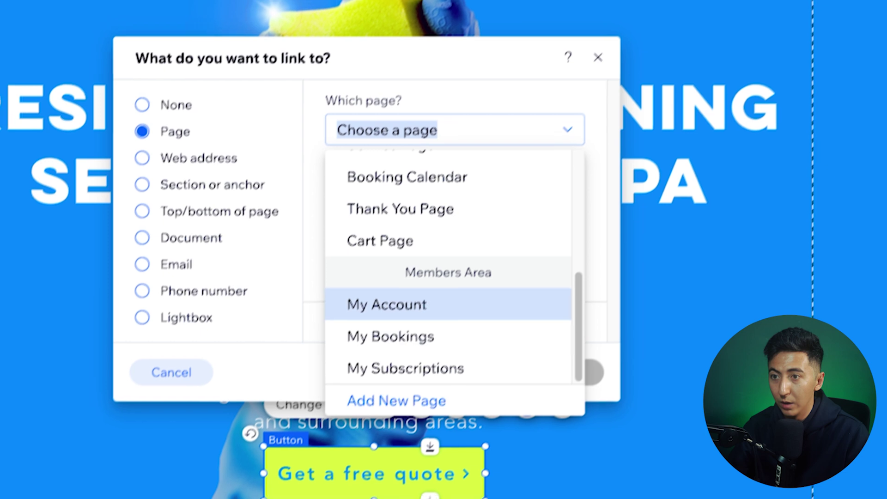
pyautogui.click(423, 162)
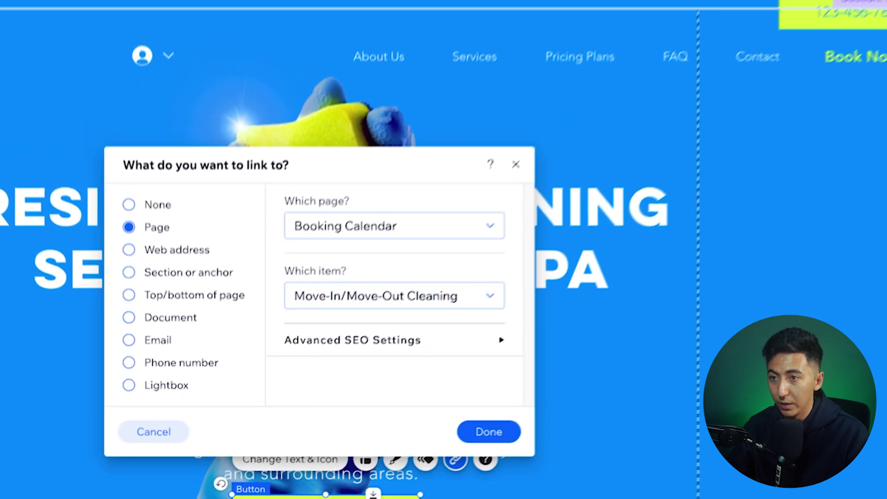
pyautogui.click(509, 422)
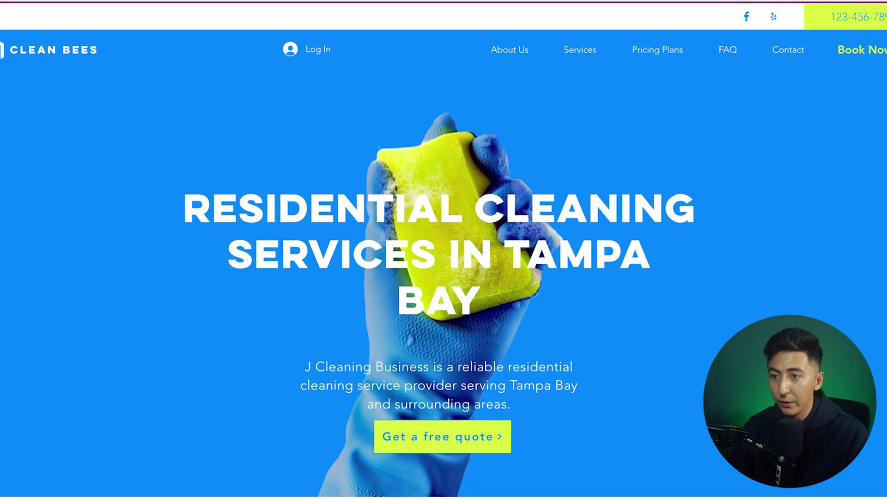
pyautogui.scroll(-3, 444, 250)
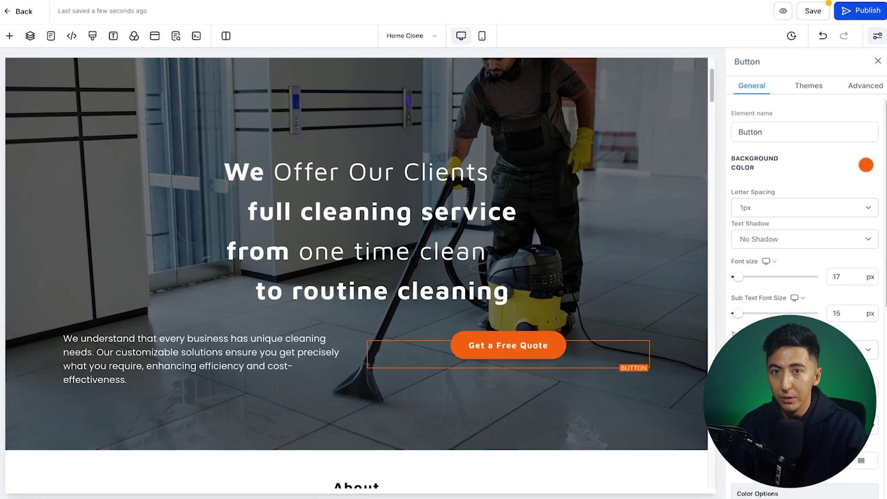
# Step: Add a Button element from the element search below the Get a Free Quote button
pyautogui.click(187, 92)
pyautogui.write('button')
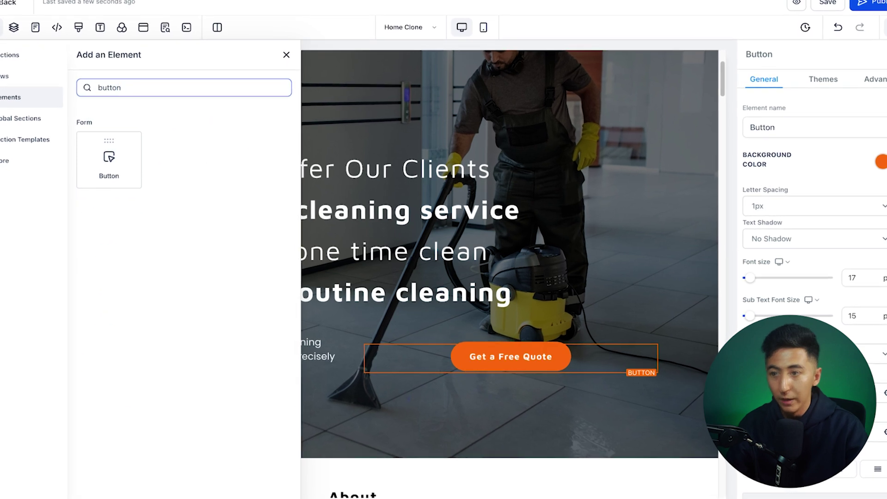
pyautogui.moveTo(107, 159); pyautogui.dragTo(539, 410)
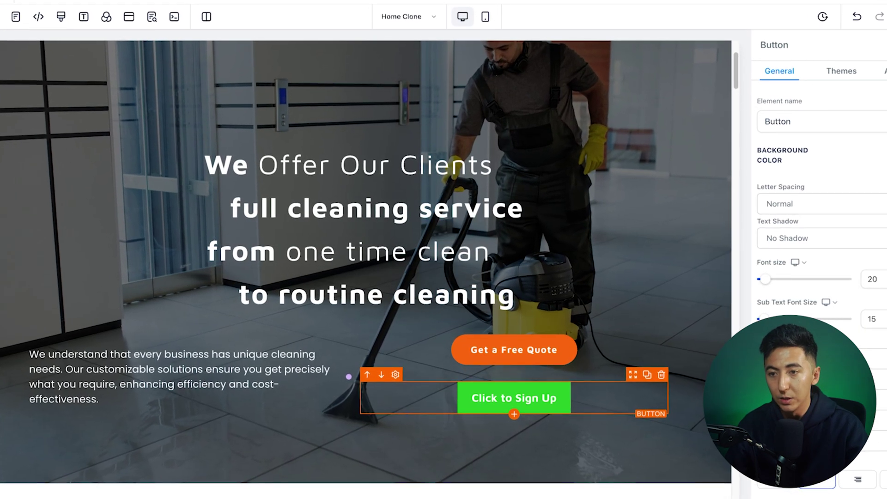
pyautogui.moveTo(515, 401); pyautogui.dragTo(359, 441)
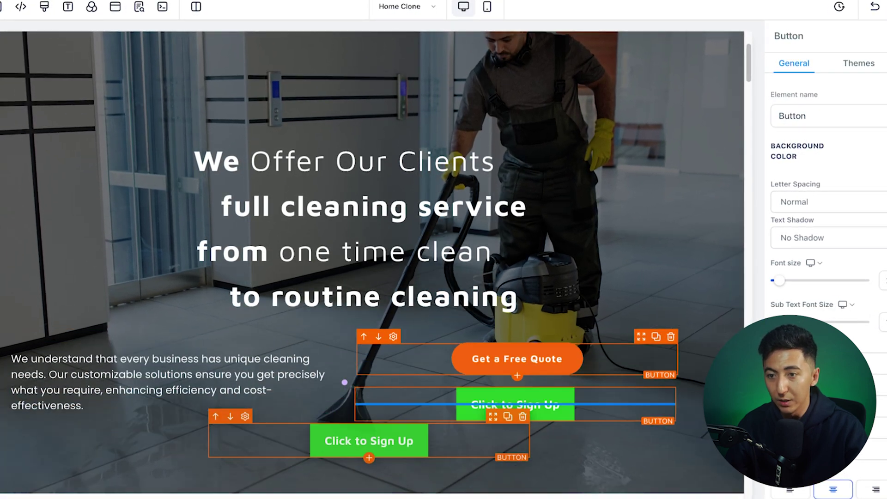
# Step: Insert a four-column row, move Click to Sign Up into its third column, and delete the empty column
pyautogui.scroll(-3, 345, 382)
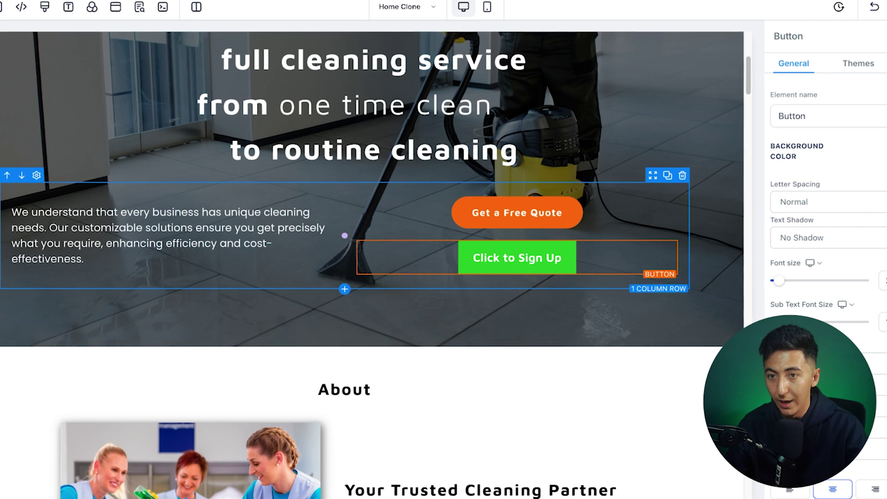
pyautogui.click(344, 235)
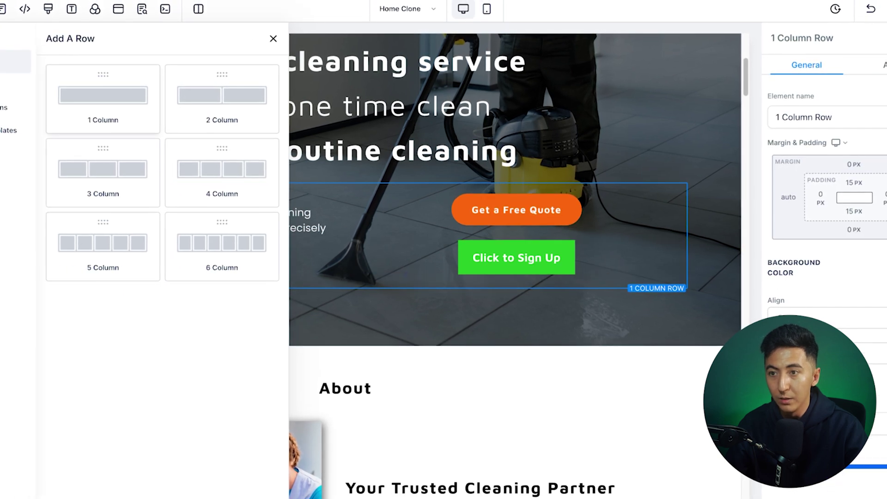
pyautogui.click(104, 100)
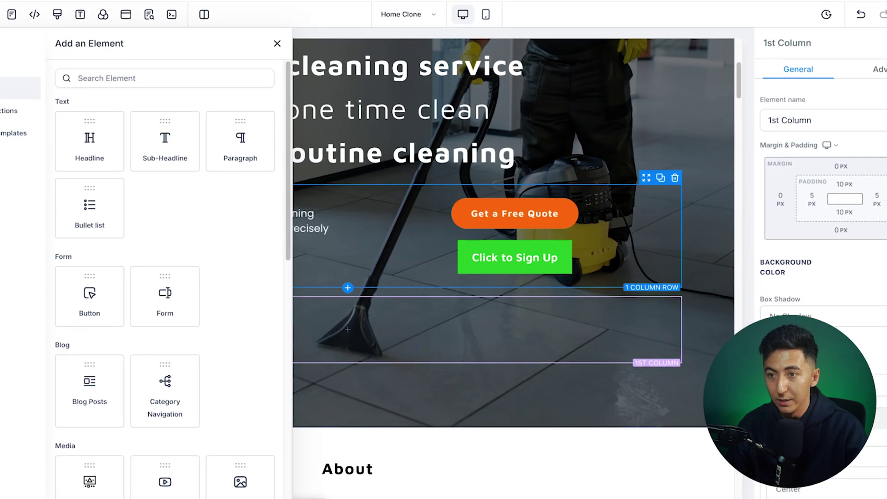
pyautogui.click(515, 257)
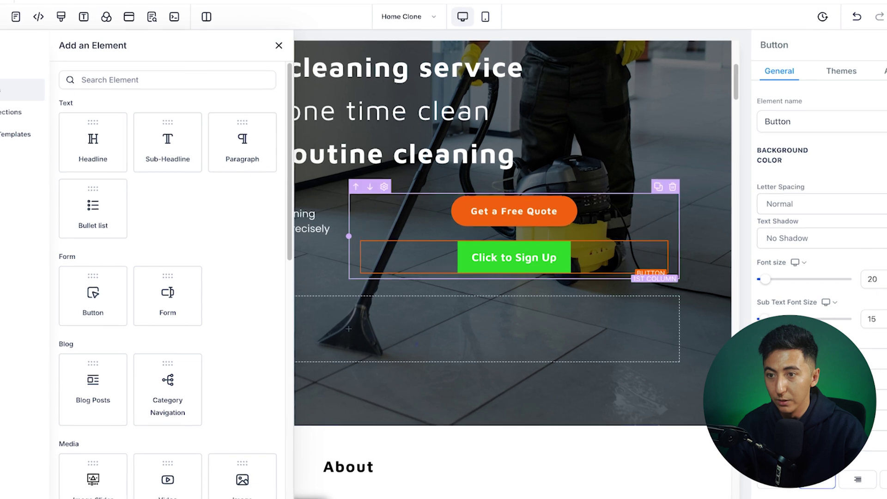
pyautogui.click(350, 328)
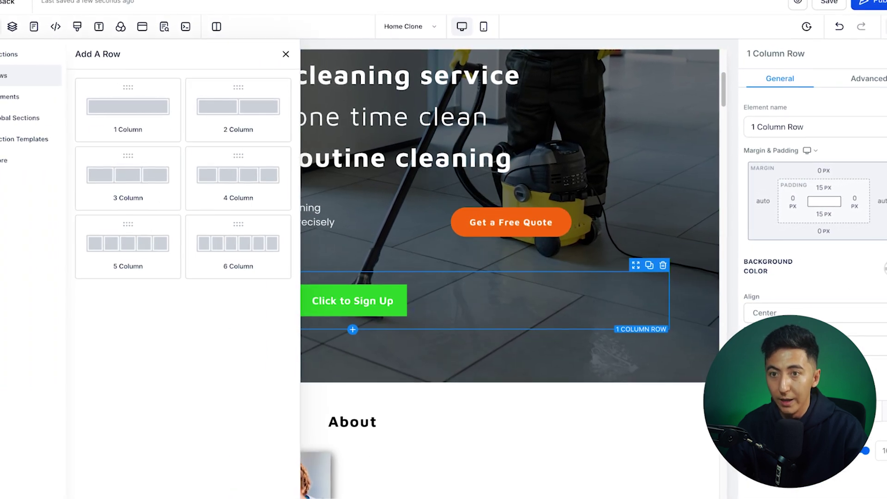
pyautogui.click(239, 198)
pyautogui.moveTo(354, 300); pyautogui.dragTo(584, 383)
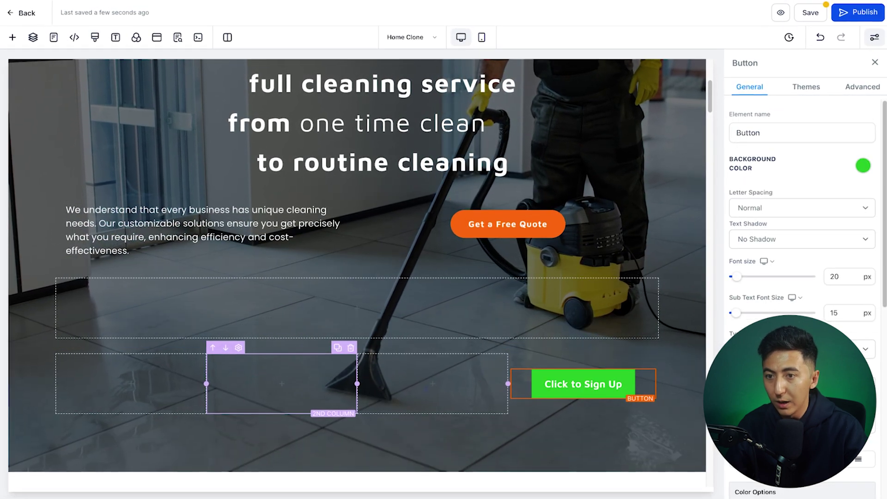
pyautogui.press('Delete')
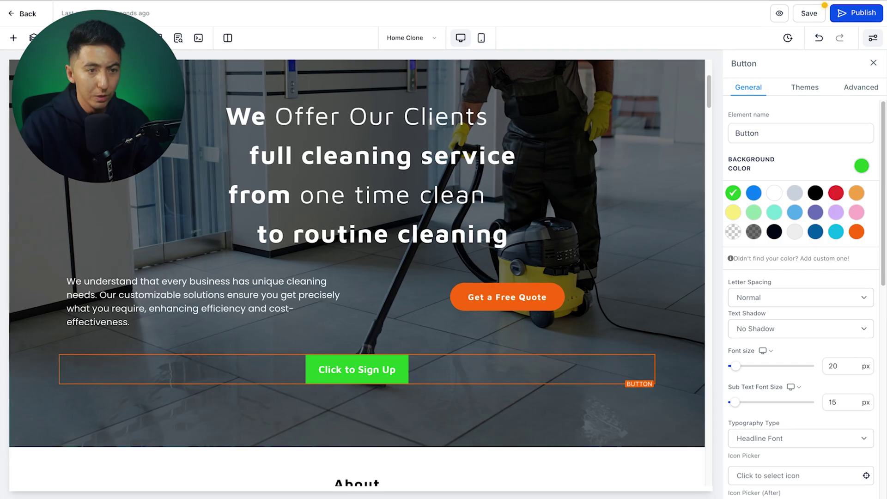
# Step: Make the Click to Sign Up button red and relabel it 'Click to get a quote'
pyautogui.click(483, 301)
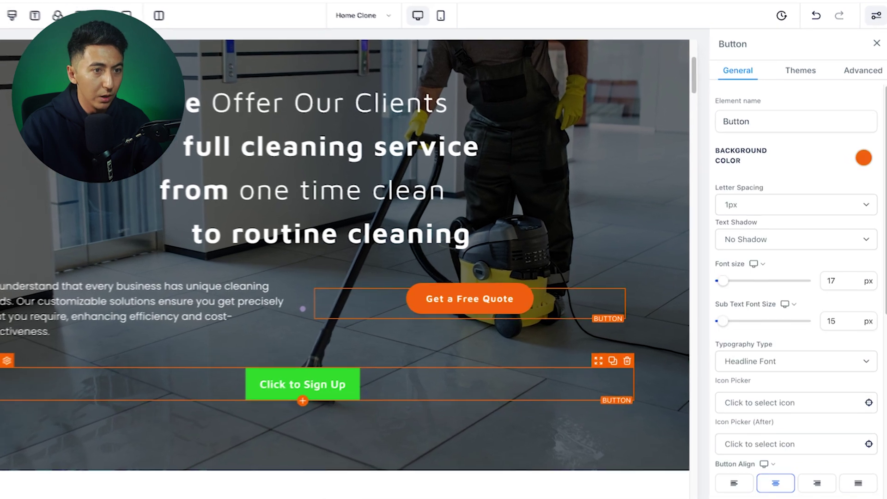
pyautogui.click(323, 379)
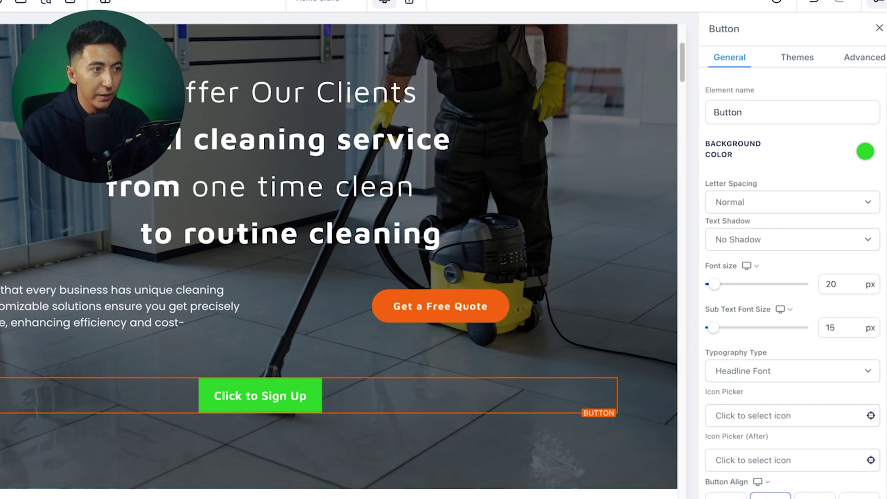
pyautogui.click(866, 152)
pyautogui.click(835, 184)
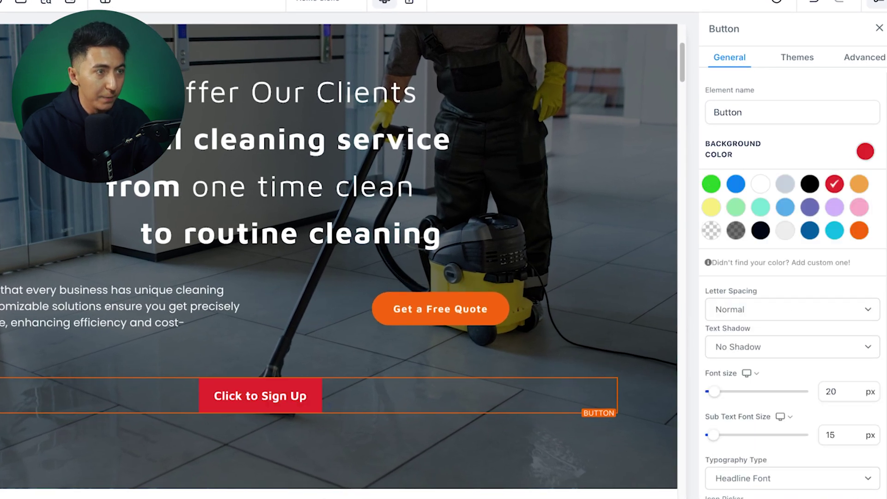
pyautogui.scroll(-10, 792, 277)
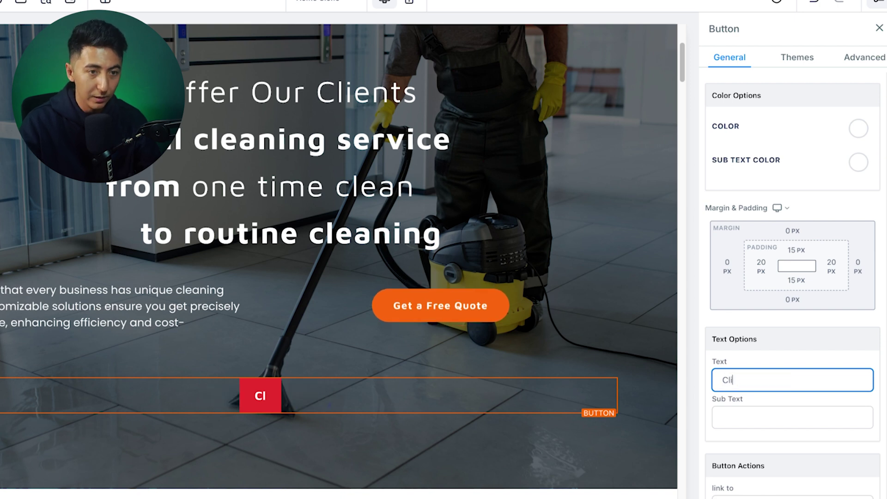
pyautogui.write('et a quot')
pyautogui.scroll(10, 792, 277)
pyautogui.moveTo(721, 375); pyautogui.dragTo(739, 354)
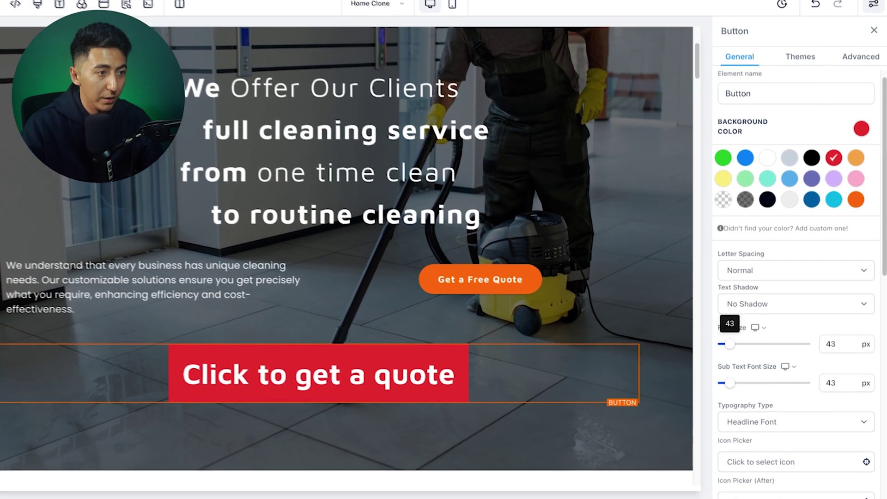
pyautogui.scroll(-10, 792, 324)
# Step: Keep the button's action set to Open popup and bring up the popup for editing
pyautogui.click(785, 475)
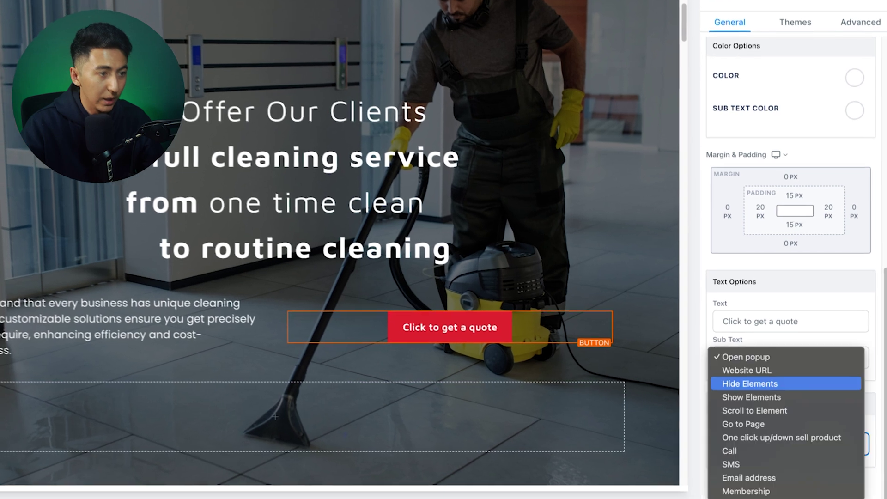
pyautogui.press('Escape')
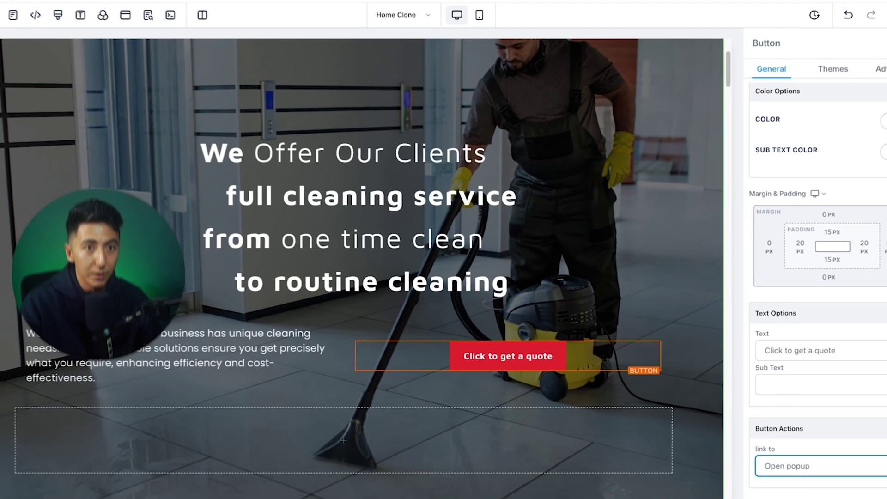
pyautogui.click(147, 30)
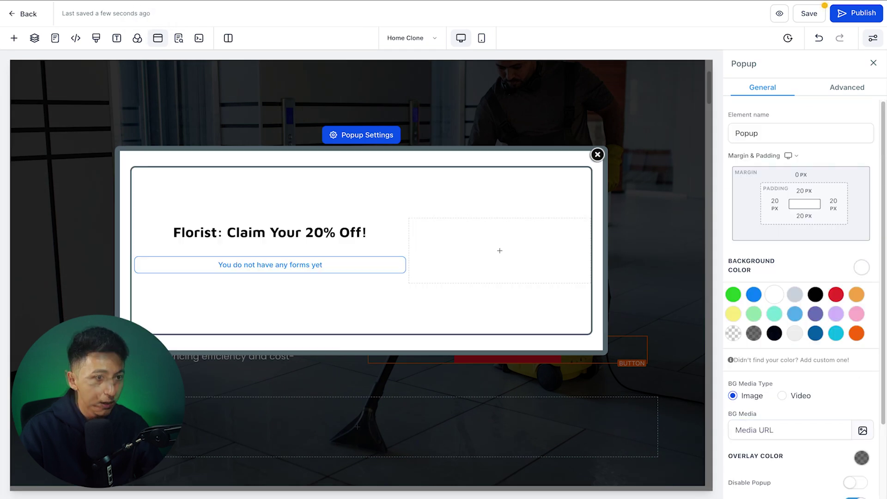
# Step: Title the popup 'Get a quote, book now', embed the Book A Call With Me calendar, and save
pyautogui.write('Get')
pyautogui.write(' a quote, bo')
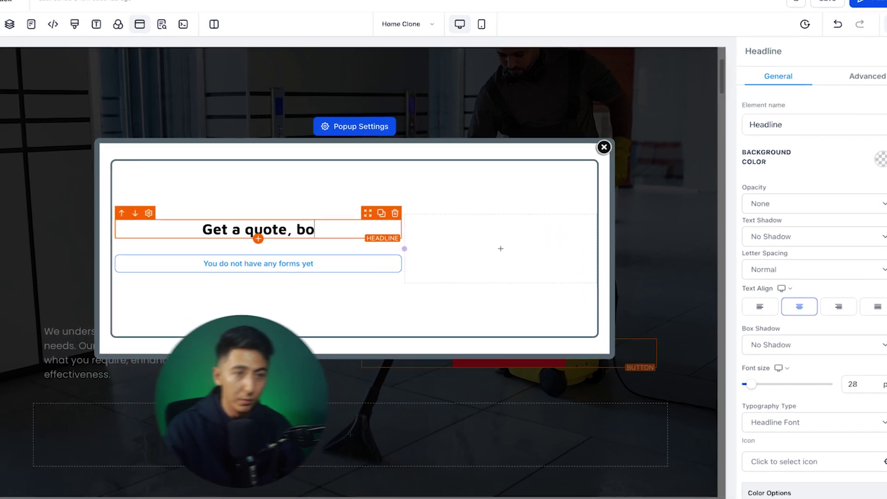
pyautogui.write('ok now')
pyautogui.click(259, 263)
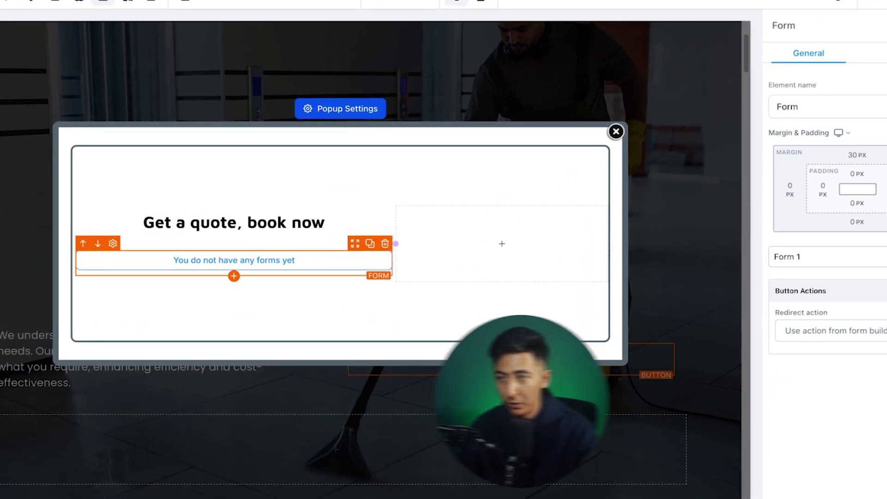
pyautogui.write('calend')
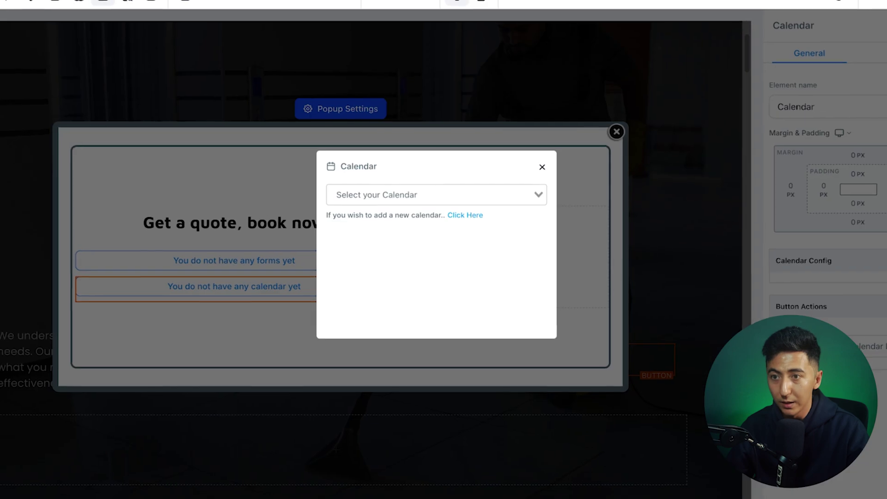
pyautogui.click(436, 196)
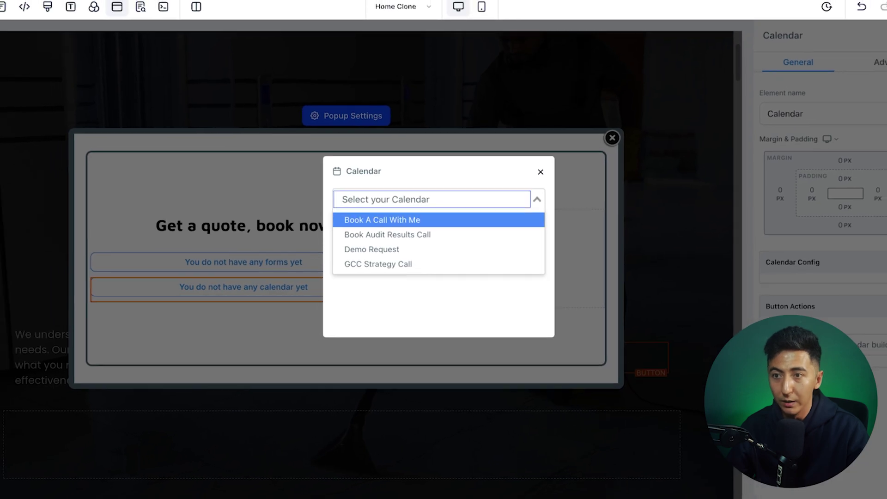
pyautogui.click(437, 220)
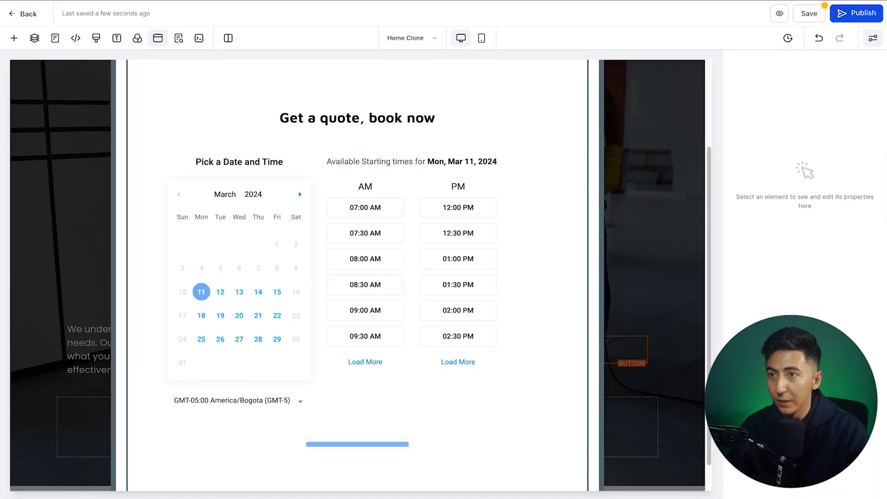
pyautogui.press('super+s')
pyautogui.press('Return')
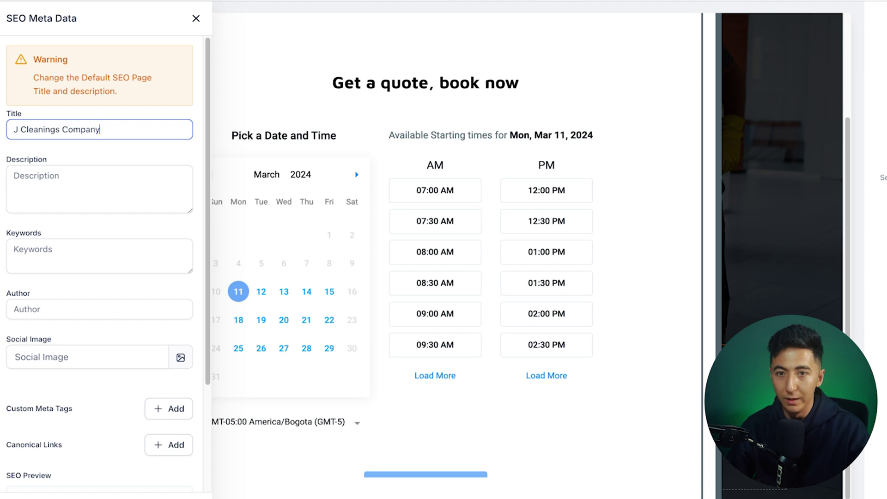
# Step: Publish the cleaning page without choosing a domain from the Select domain list
pyautogui.click(99, 189)
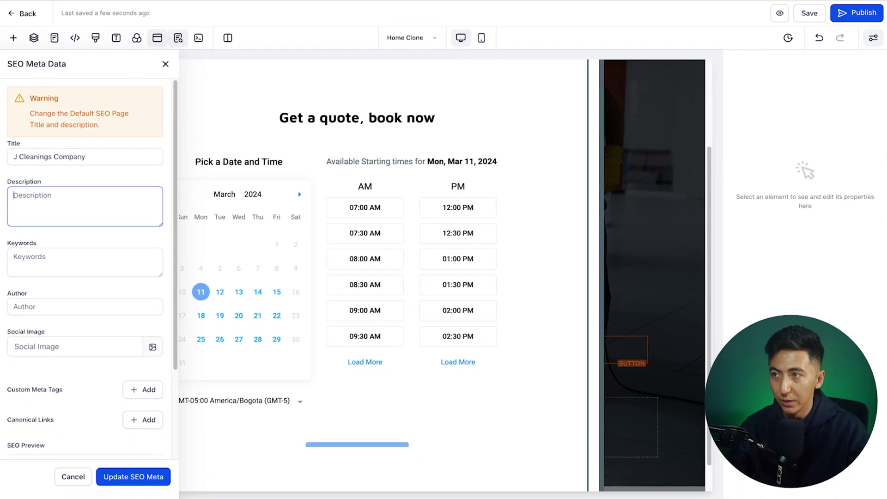
pyautogui.click(858, 11)
pyautogui.click(441, 260)
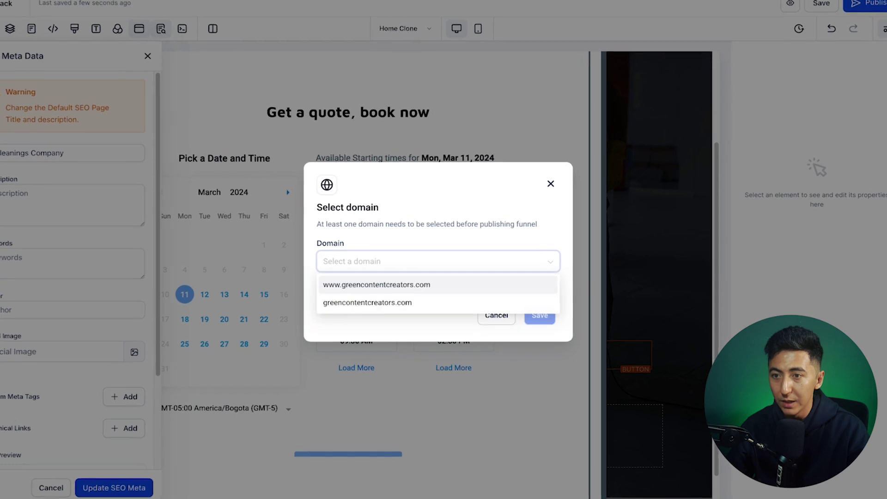
pyautogui.click(439, 261)
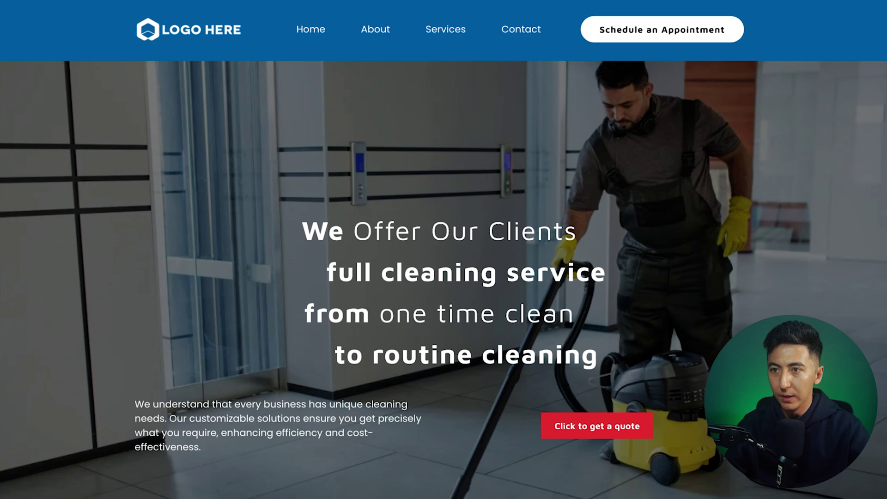
# Step: On the live page, open the booking popup and pick the 07:00 AM slot on March 11
pyautogui.click(662, 29)
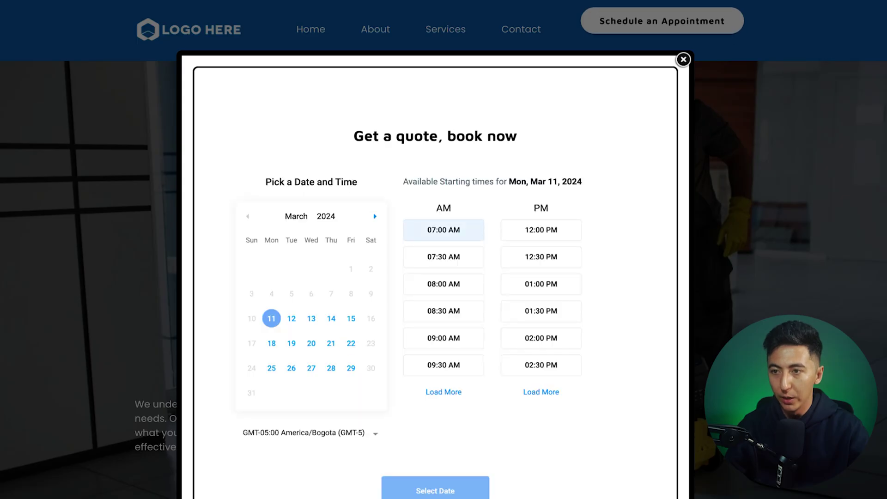
pyautogui.click(443, 231)
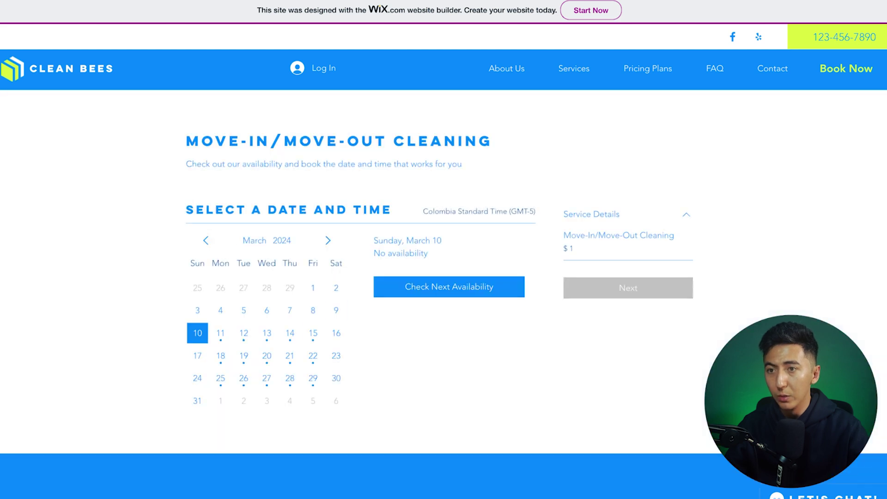
# Step: Book March 11 at 11:30 am for Move-In/Move-Out Cleaning on the live site
pyautogui.click(220, 333)
pyautogui.click(497, 300)
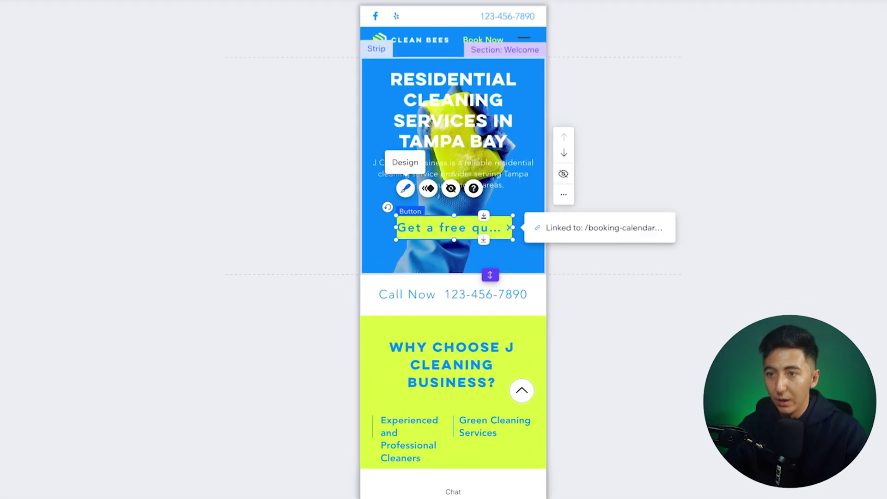
# Step: Lower the mobile 'Get a free quote' button's font size so its full label fits
pyautogui.click(403, 181)
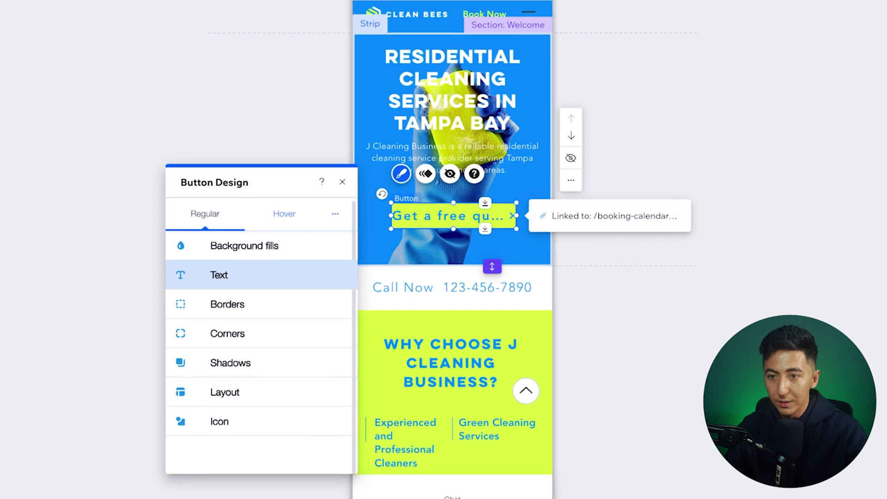
pyautogui.click(214, 327)
pyautogui.moveTo(226, 413); pyautogui.dragTo(216, 413)
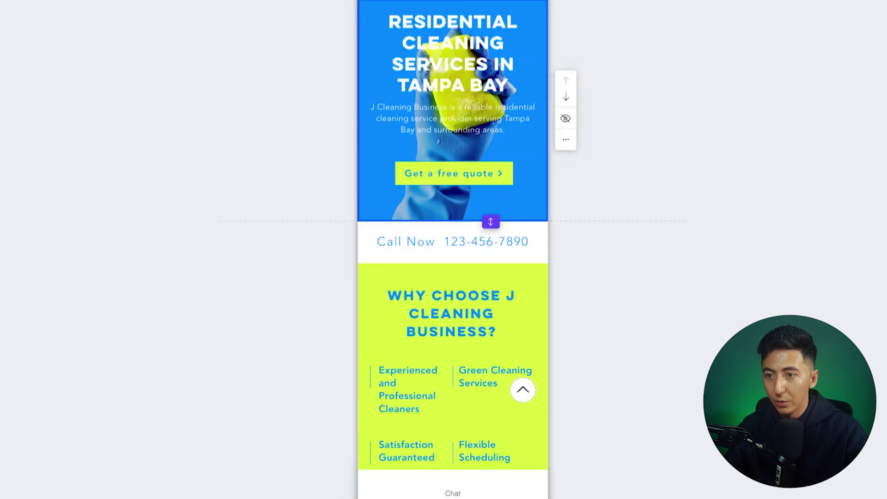
pyautogui.scroll(-5, 454, 249)
pyautogui.scroll(-10, 454, 249)
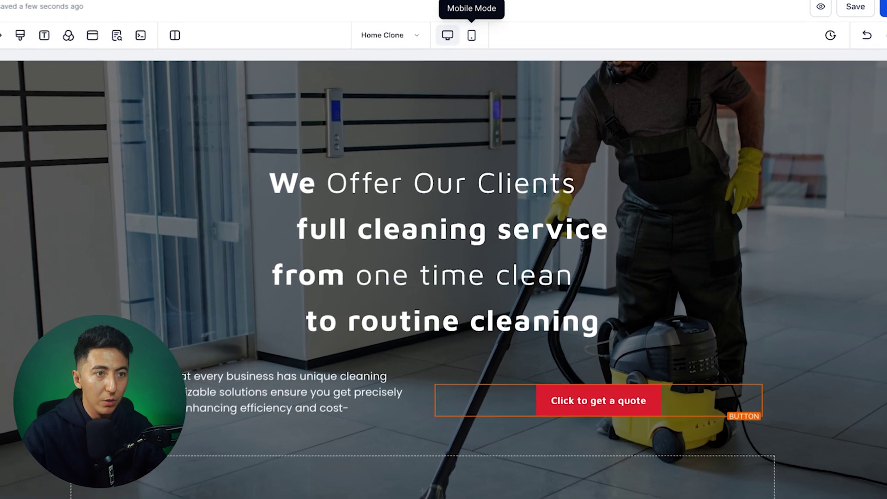
# Step: In mobile mode, reduce the hero headline font size from 50 to 20 px
pyautogui.click(478, 35)
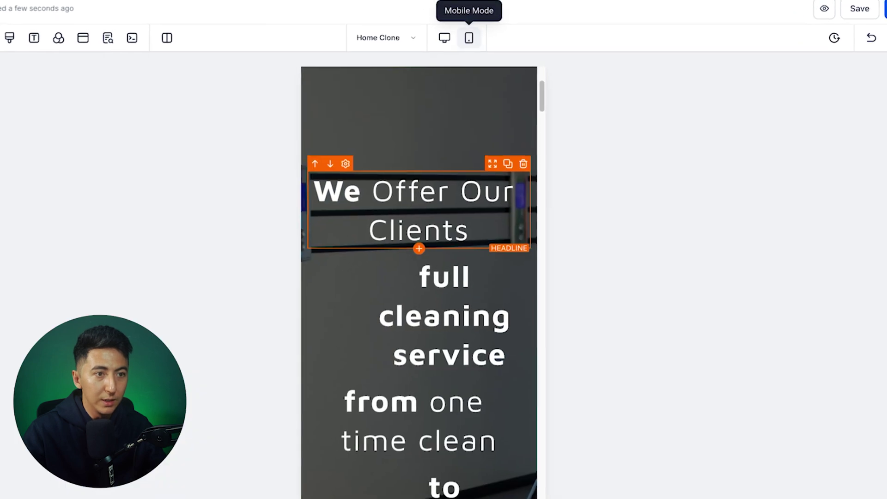
pyautogui.scroll(-4, 419, 319)
pyautogui.scroll(7, 419, 319)
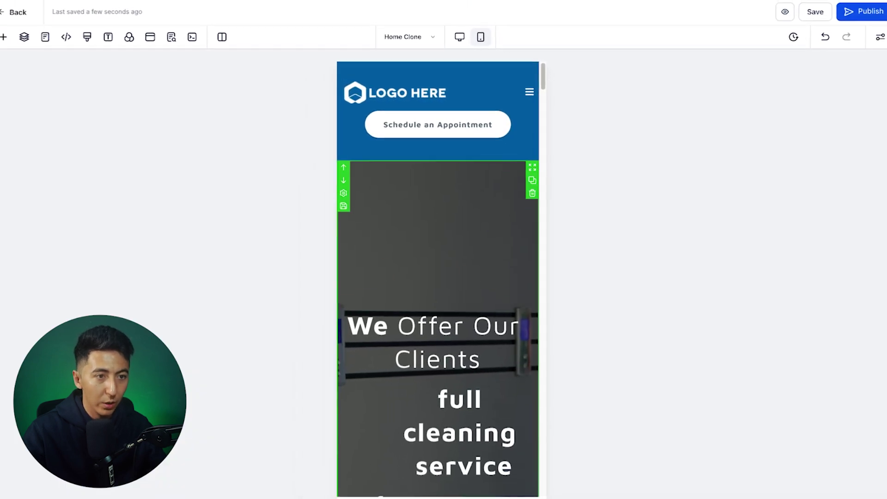
pyautogui.scroll(-3, 439, 277)
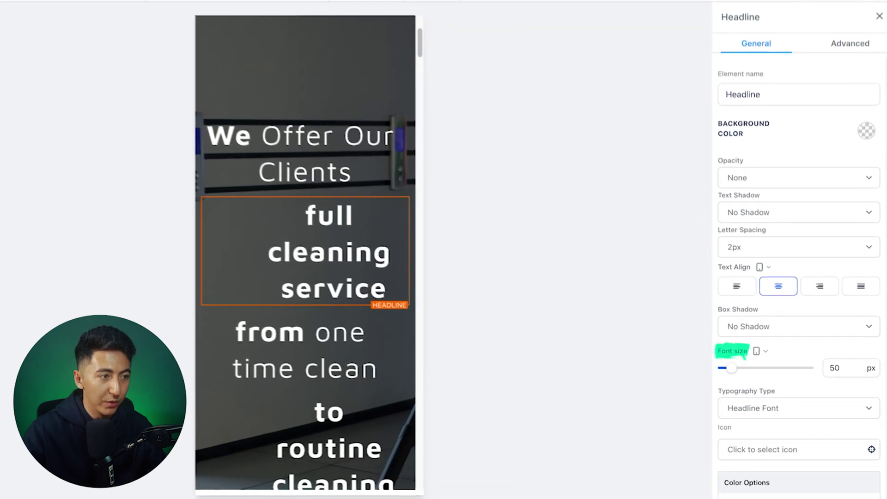
pyautogui.moveTo(732, 369); pyautogui.dragTo(728, 367)
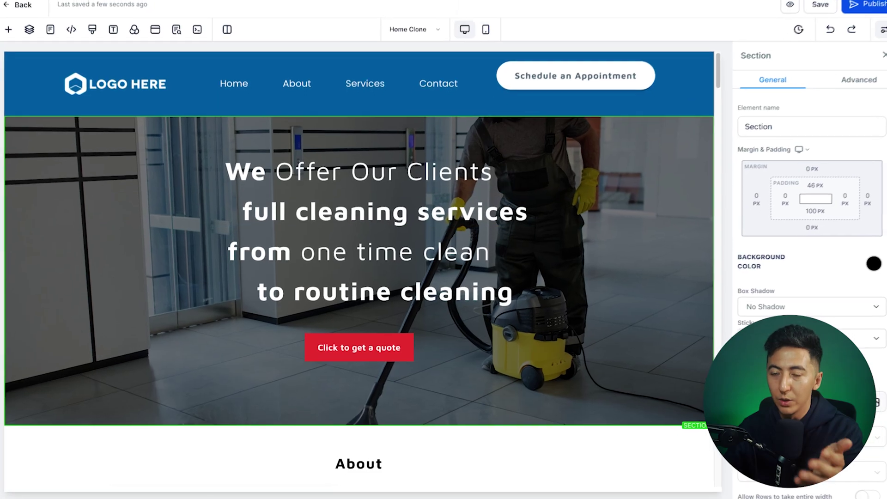
pyautogui.click(485, 30)
pyautogui.scroll(-7, 379, 263)
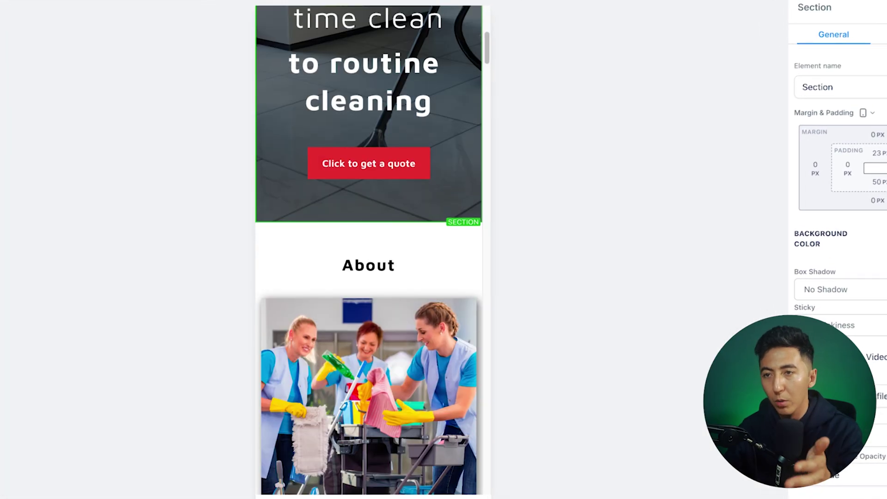
pyautogui.scroll(8, 370, 250)
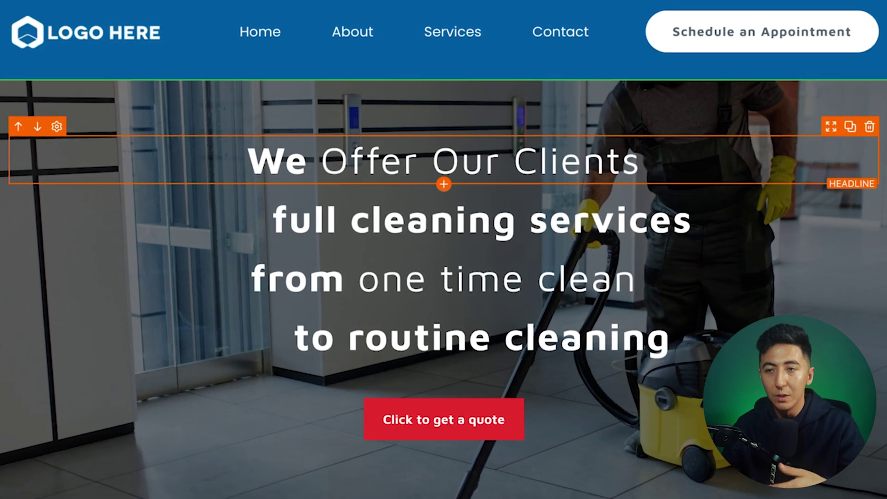
pyautogui.click(481, 338)
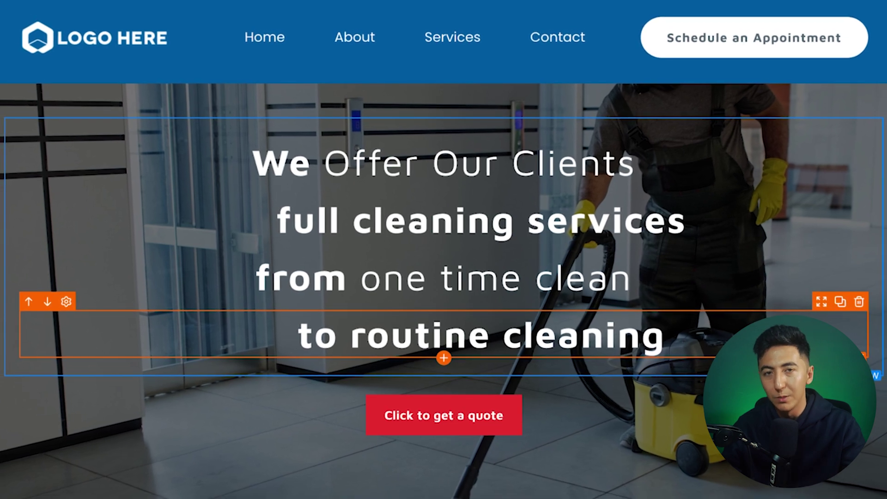
pyautogui.click(444, 163)
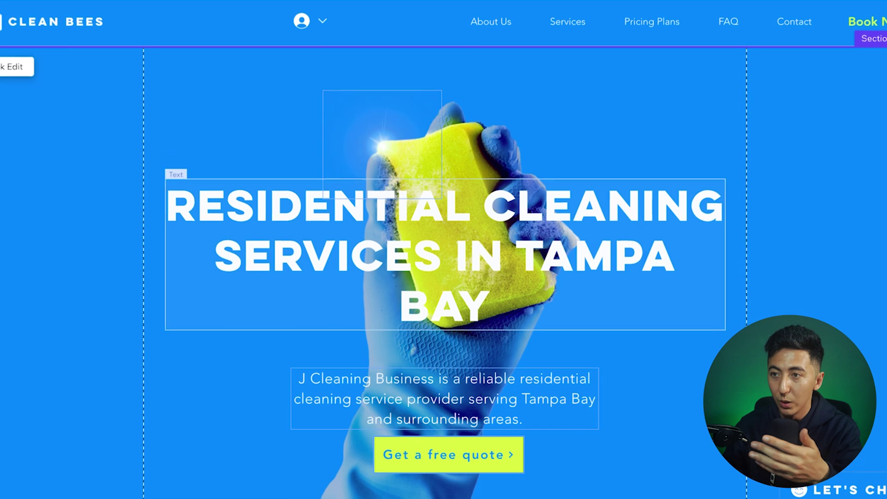
# Step: Drag the hero sparkle graphic to x 484, y 171
pyautogui.moveTo(383, 144); pyautogui.dragTo(501, 126)
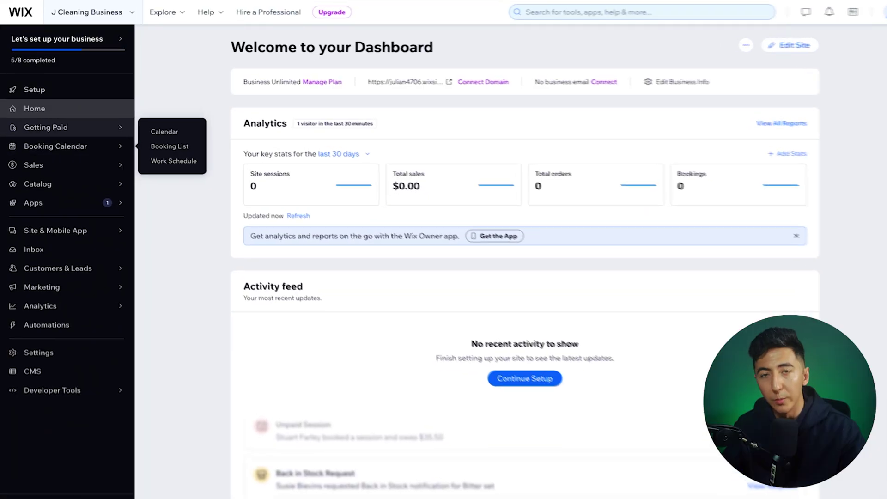
# Step: Go to Booking Calendar, then Manage > Booking settings
pyautogui.click(164, 131)
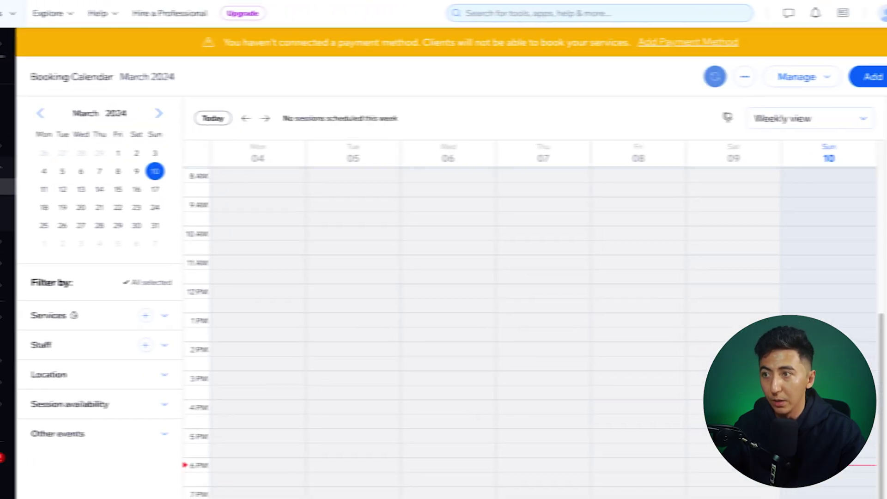
pyautogui.click(785, 77)
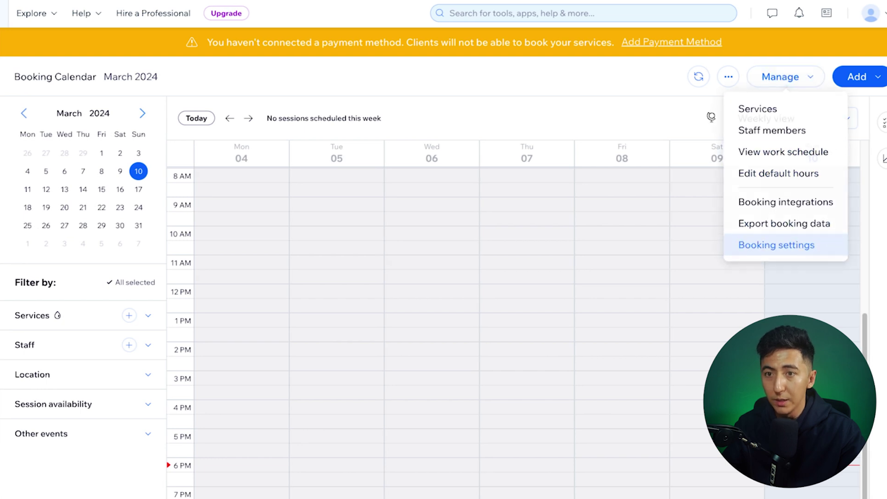
pyautogui.click(776, 245)
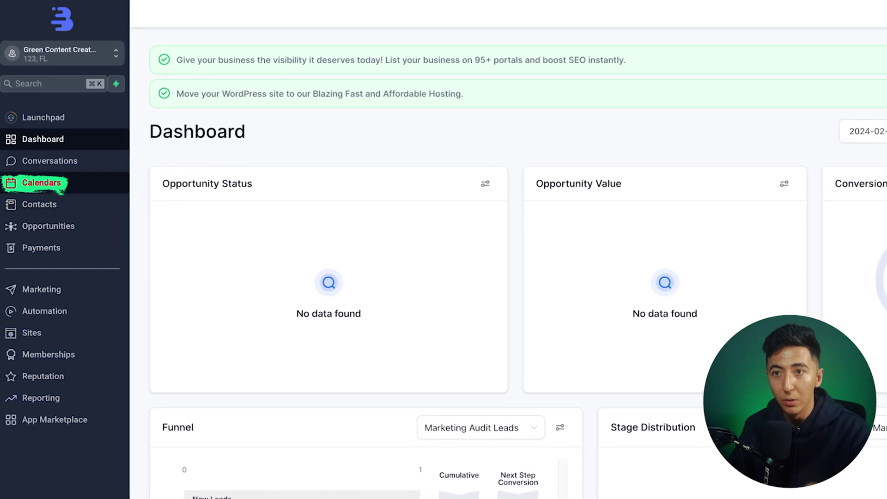
# Step: Open the Book A Call With Me calendar's notifications and additional options
pyautogui.click(41, 183)
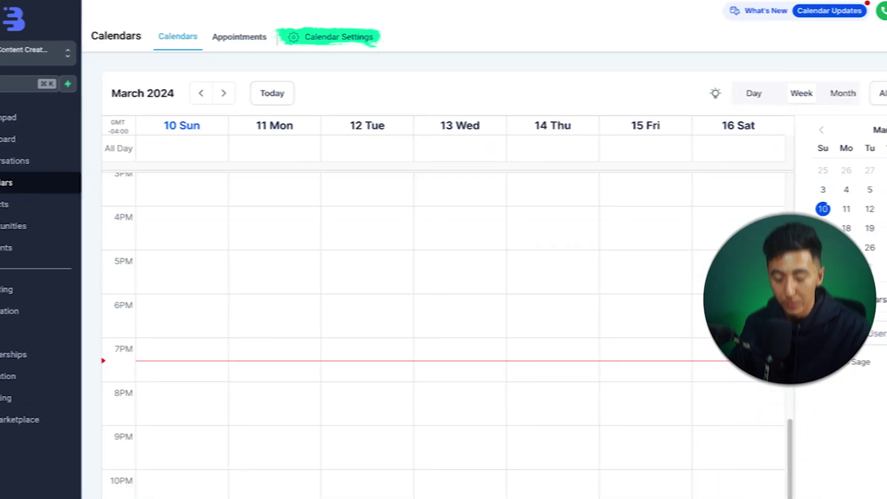
pyautogui.click(338, 37)
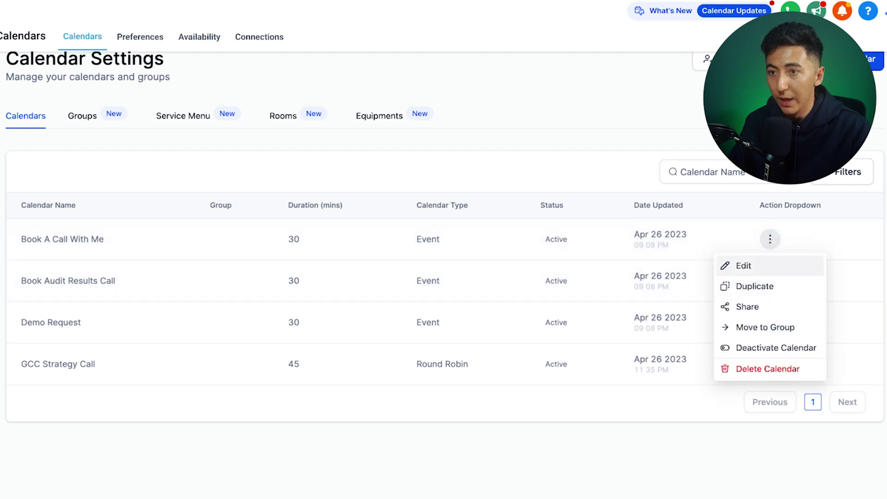
pyautogui.click(757, 265)
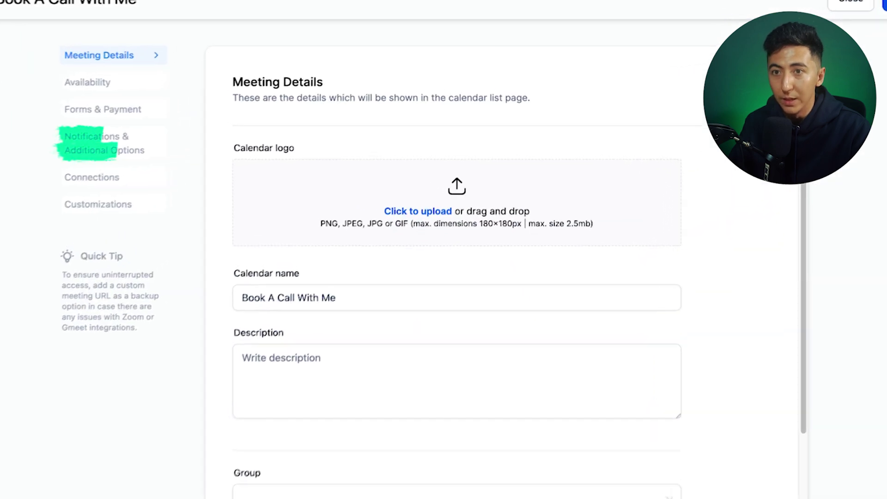
pyautogui.click(104, 143)
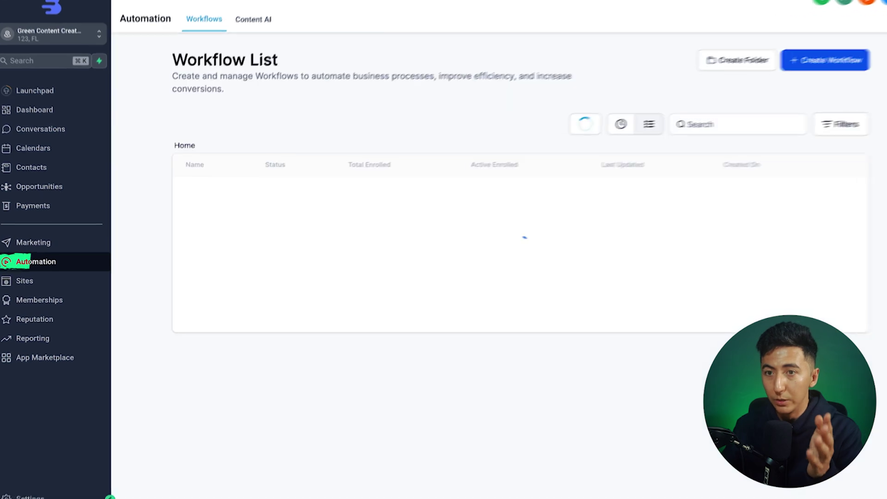
# Step: Create a workflow from the Appointment Confirmation + Reminder recipe and open its 1hr Reminder SMS step
pyautogui.click(867, 64)
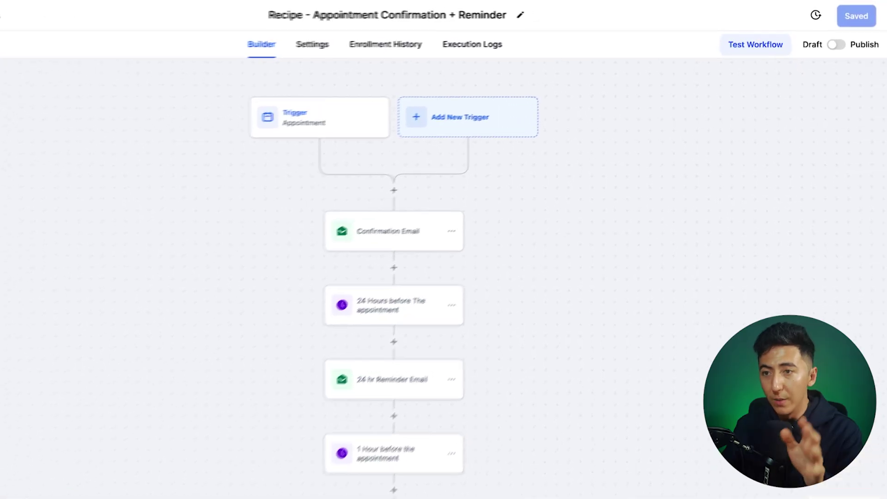
pyautogui.scroll(-5, 360, 277)
pyautogui.scroll(5, 360, 265)
pyautogui.scroll(-4, 359, 265)
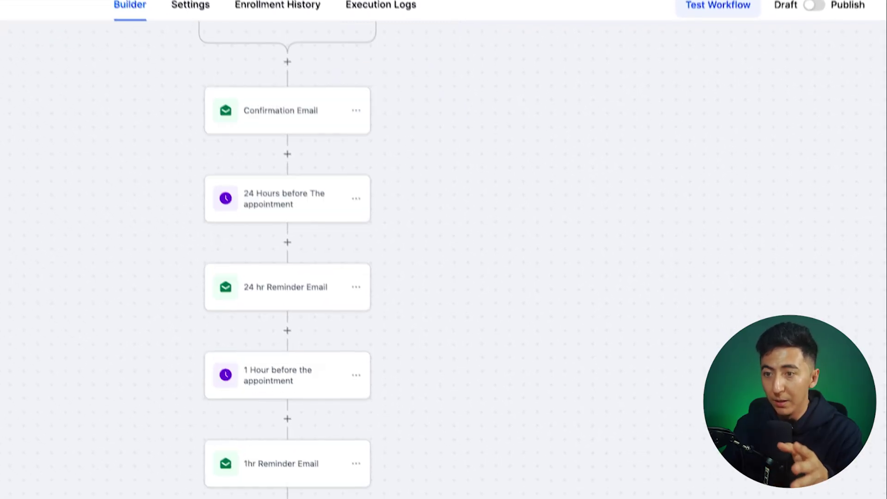
pyautogui.click(282, 439)
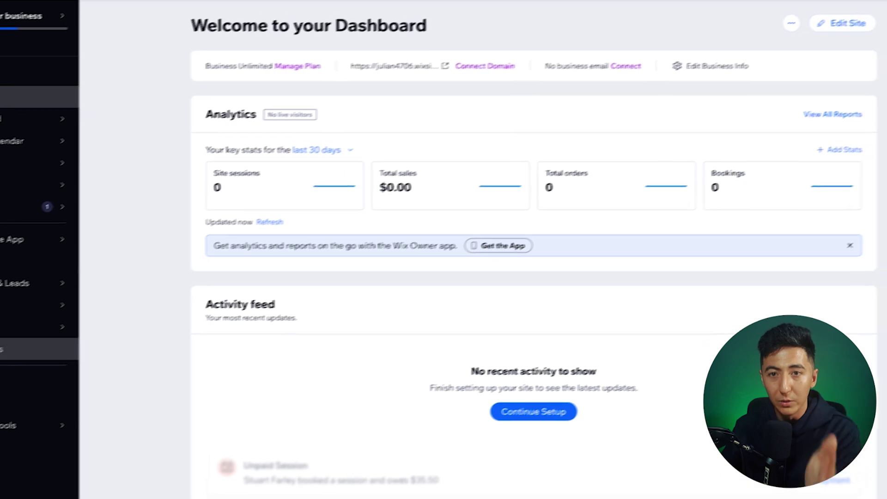
# Step: Open Automations, start a New Automation, and browse the template categories
pyautogui.click(47, 320)
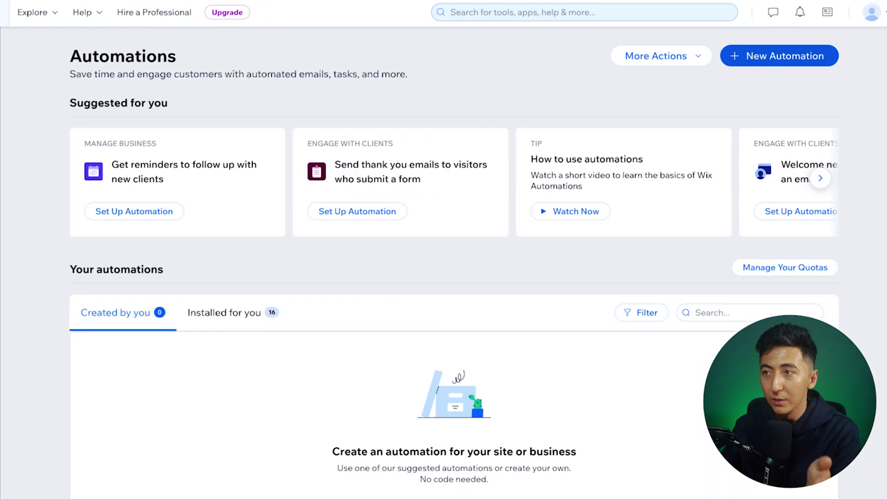
pyautogui.click(779, 56)
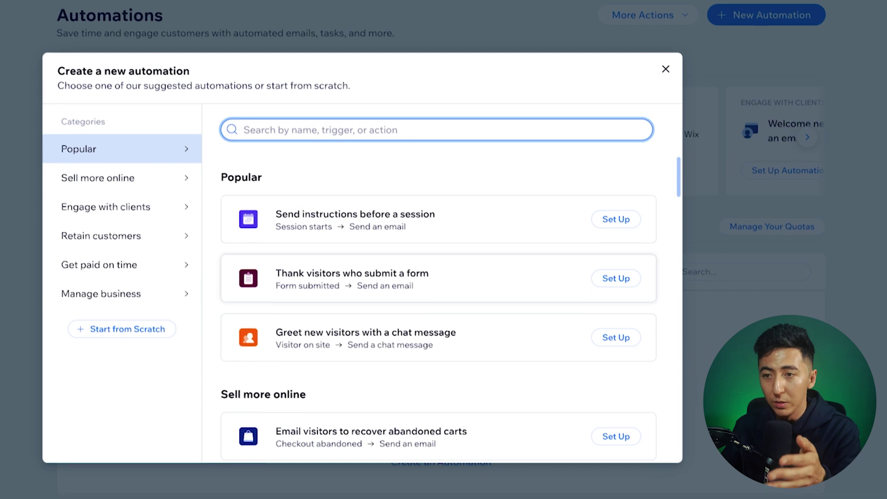
pyautogui.scroll(-2, 443, 236)
pyautogui.scroll(2, 442, 236)
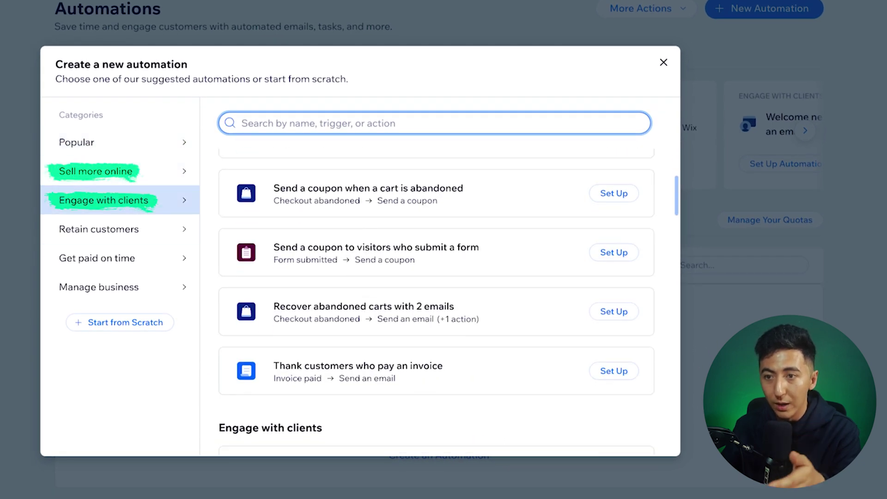
pyautogui.scroll(-10, 436, 324)
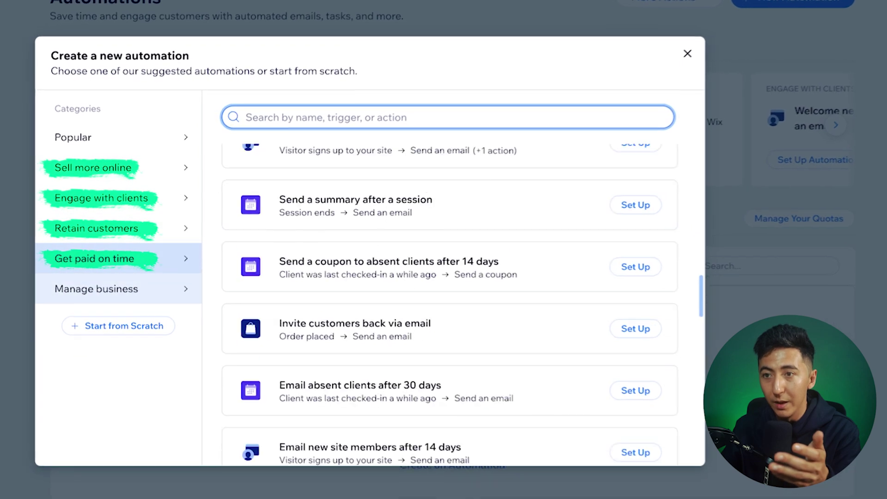
pyautogui.scroll(-3, 448, 300)
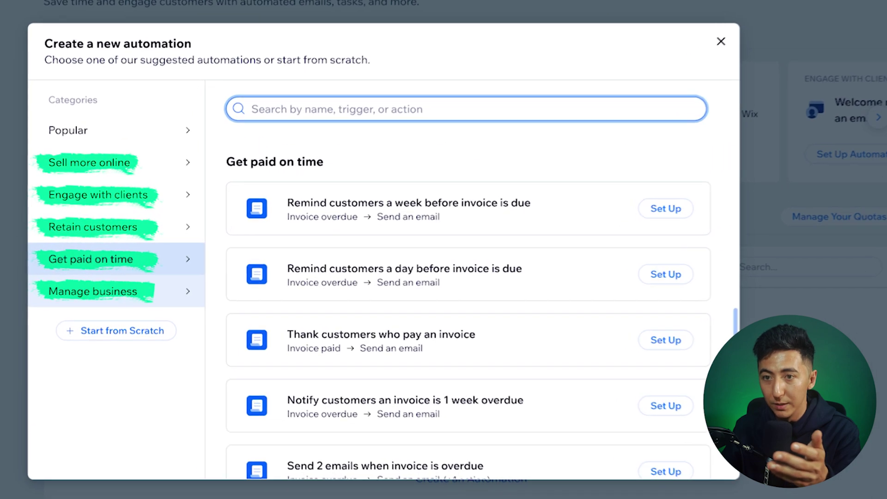
pyautogui.scroll(-8, 449, 300)
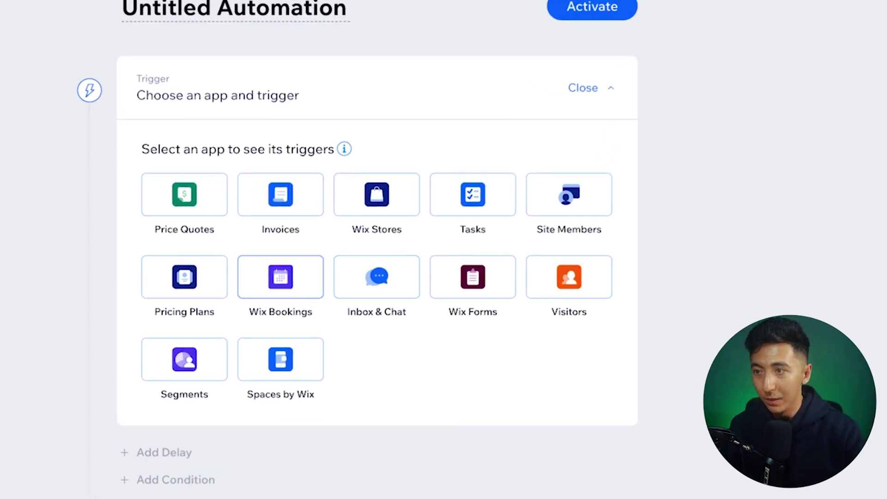
# Step: Trigger on Wix Bookings 'Session booked' and add a 5-minute delay
pyautogui.click(281, 277)
pyautogui.scroll(-5, 280, 277)
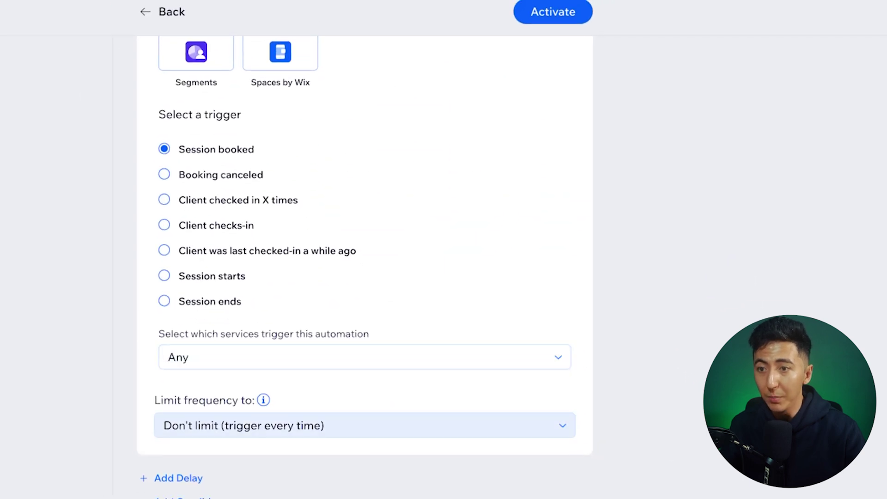
pyautogui.click(178, 478)
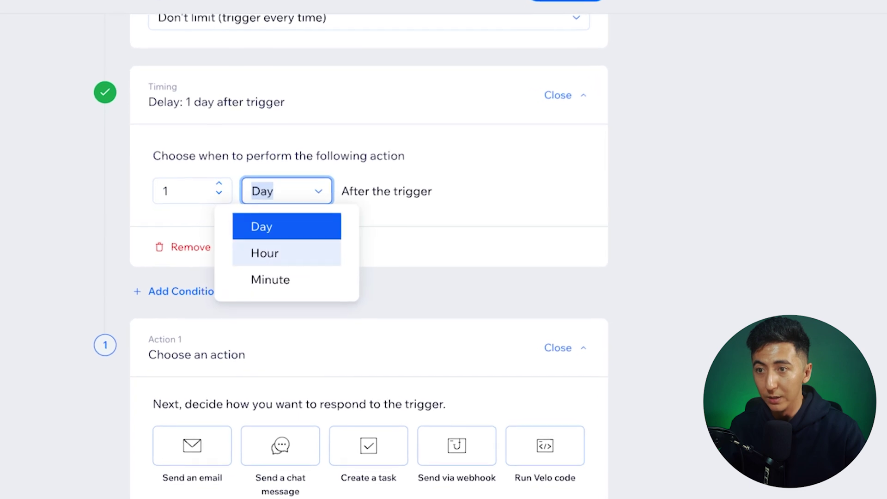
pyautogui.click(270, 279)
pyautogui.doubleClick(165, 191)
pyautogui.write('5')
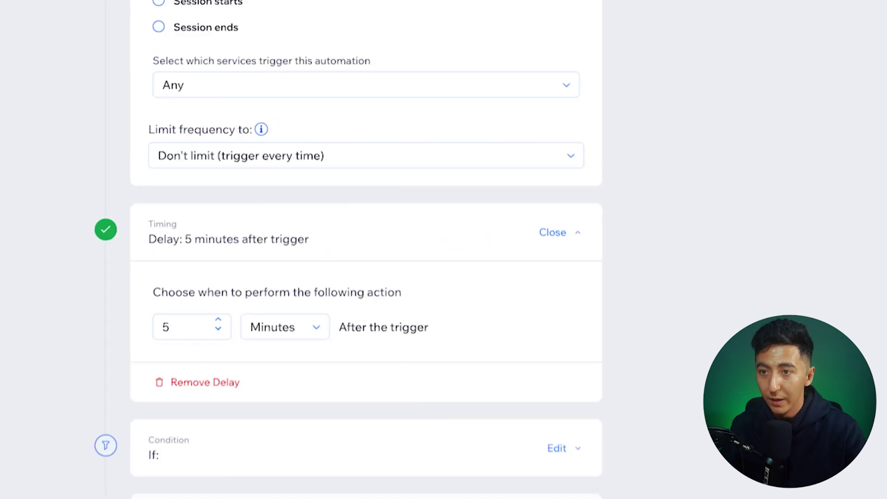
pyautogui.scroll(-7, 365, 250)
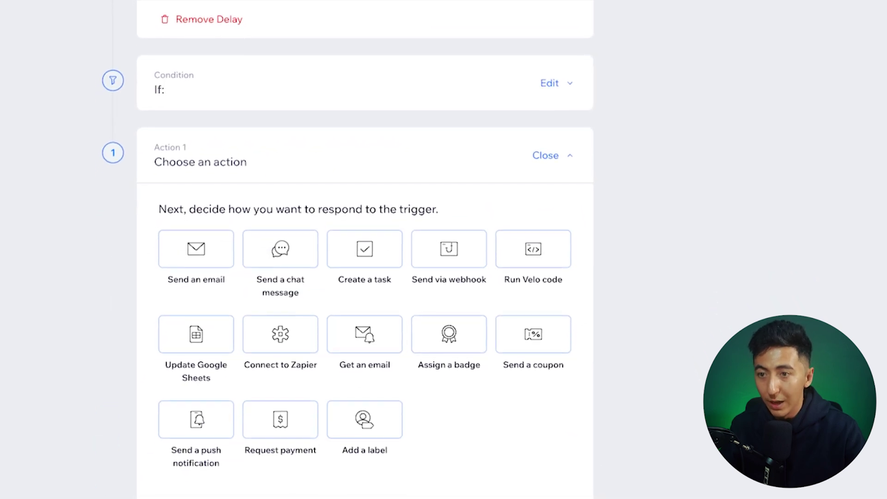
pyautogui.moveTo(280, 334)
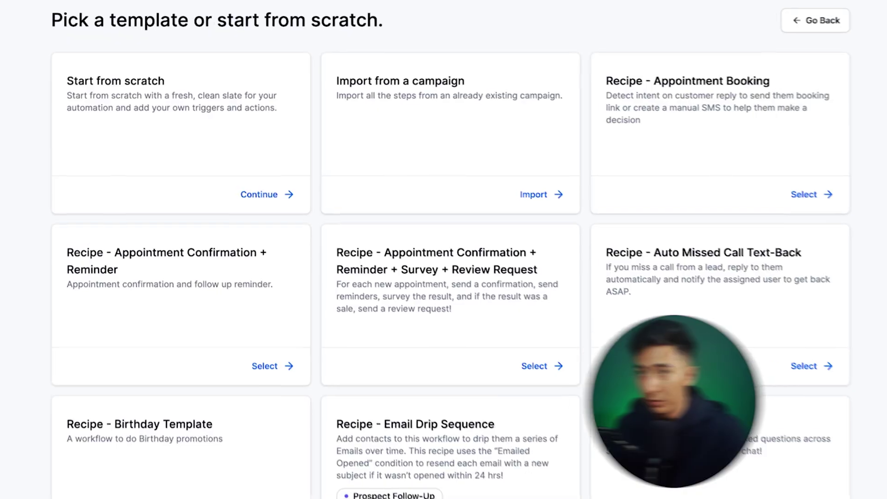
# Step: Start a blank workflow with Birthday Reminder as its trigger
pyautogui.click(261, 194)
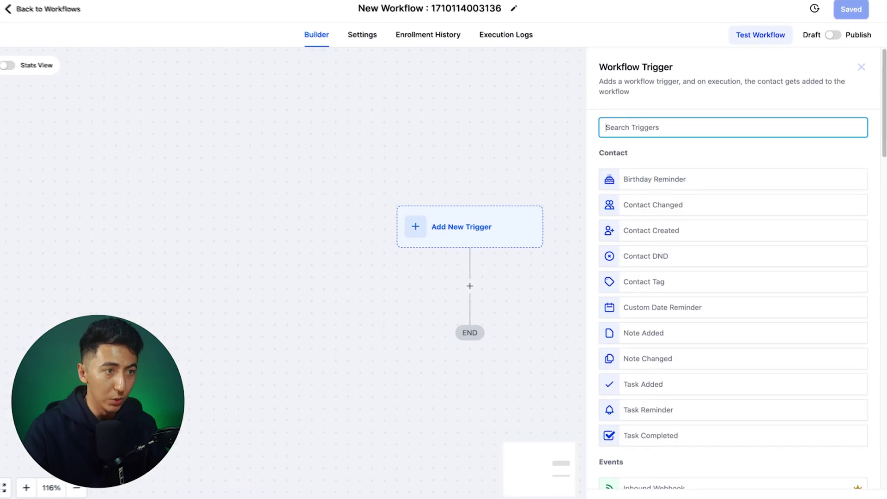
pyautogui.scroll(-5, 725, 268)
pyautogui.scroll(8, 726, 231)
pyautogui.scroll(-3, 725, 231)
pyautogui.scroll(3, 725, 231)
pyautogui.click(665, 169)
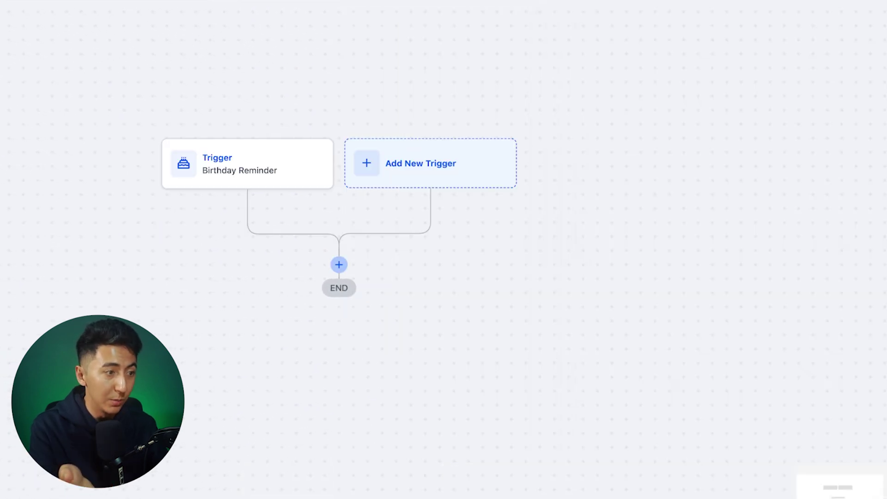
pyautogui.click(339, 233)
# Step: Add a Send Email action with a sender name and the message 'Hey wanted'
pyautogui.write('email')
pyautogui.click(594, 119)
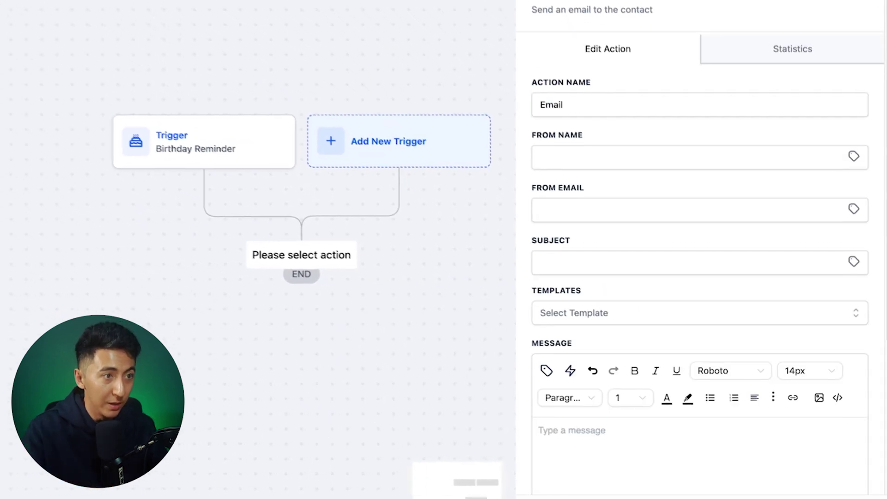
pyautogui.click(702, 166)
pyautogui.write('dajnd')
pyautogui.scroll(-5, 684, 259)
pyautogui.click(647, 221)
pyautogui.write('Hey wanted')
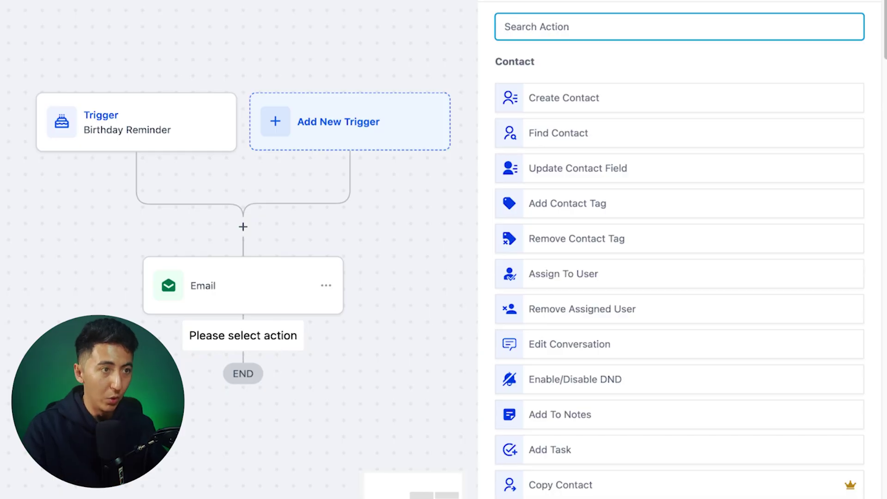
# Step: Add a Wait step after the email with a wait amount of 5
pyautogui.write('wait')
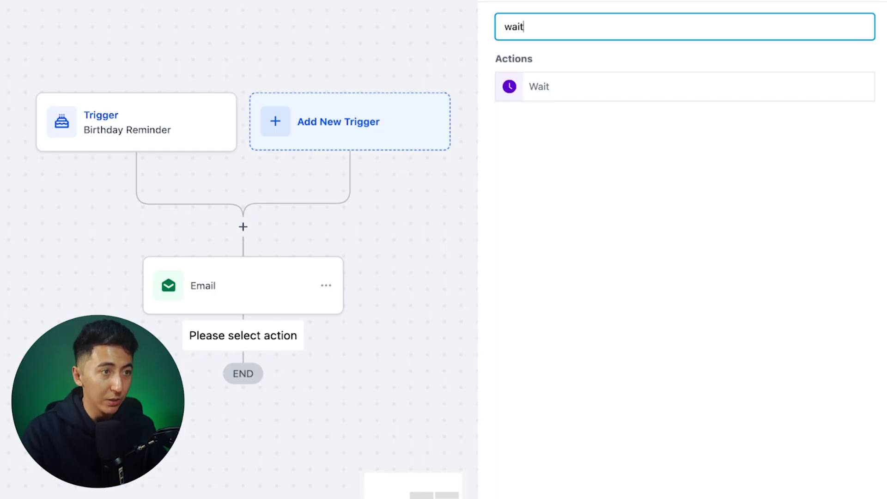
pyautogui.click(539, 86)
pyautogui.click(310, 179)
pyautogui.press('BackSpace')
pyautogui.write('1')
pyautogui.press('BackSpace')
pyautogui.write('5')
pyautogui.press('Return')
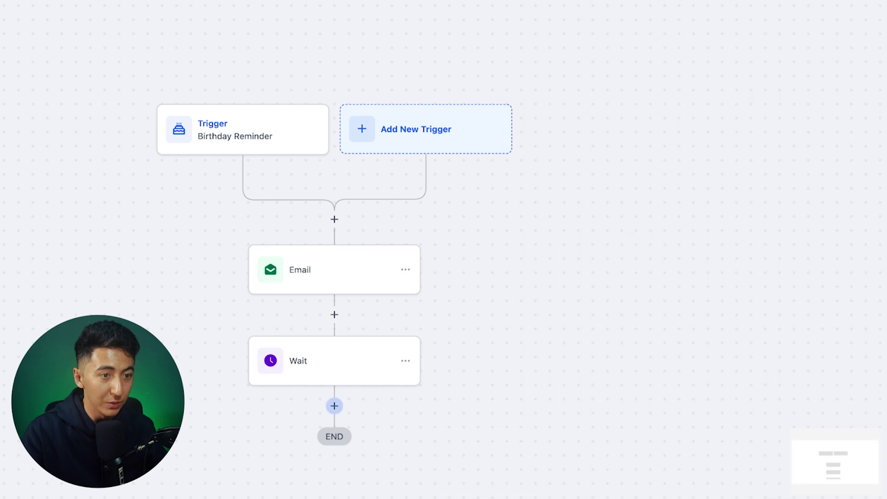
# Step: Add another action after the wait and browse the available actions list
pyautogui.click(334, 406)
pyautogui.scroll(-8, 705, 250)
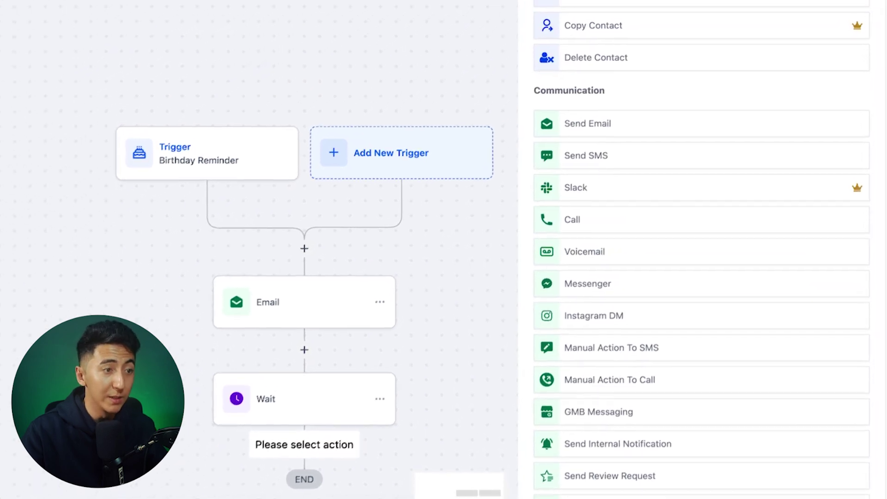
pyautogui.scroll(-1, 697, 249)
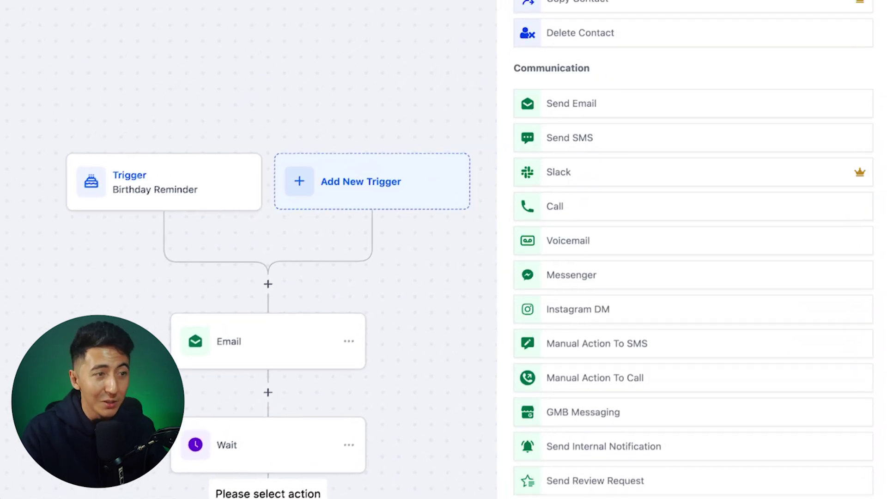
pyautogui.scroll(-4, 698, 249)
pyautogui.scroll(-4, 691, 250)
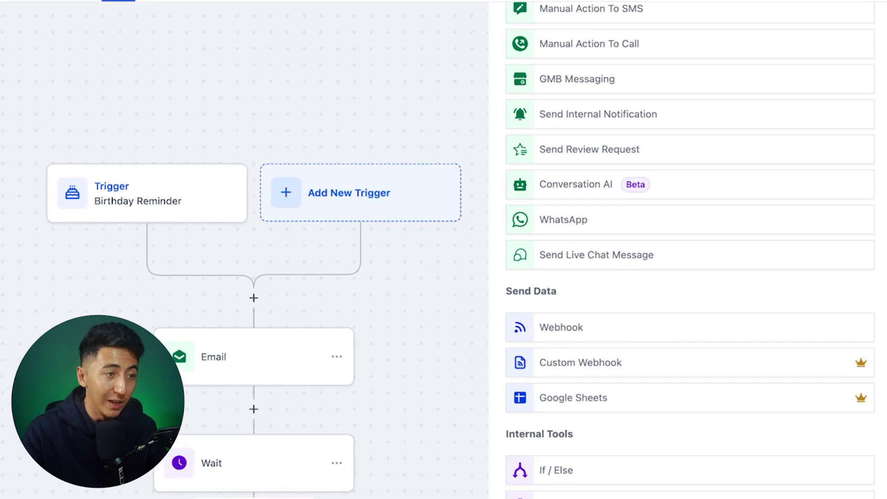
pyautogui.scroll(-1, 691, 250)
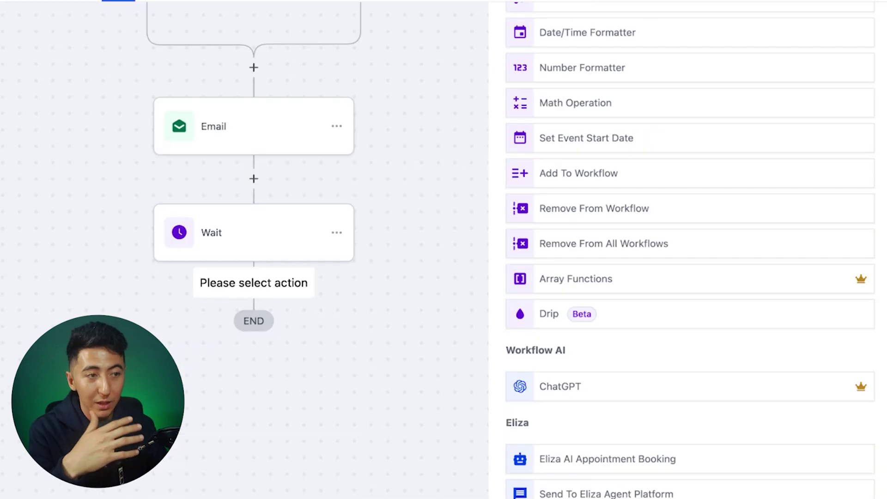
pyautogui.scroll(-1, 690, 249)
pyautogui.scroll(-8, 691, 250)
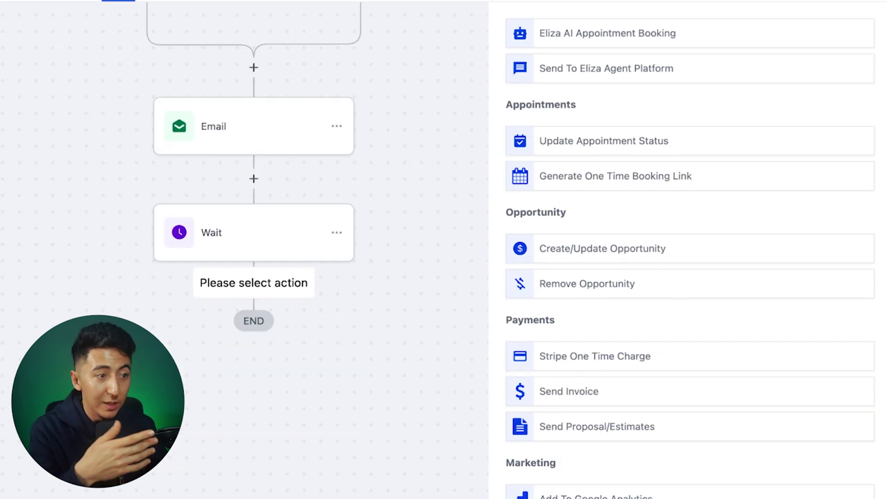
pyautogui.scroll(-7, 690, 250)
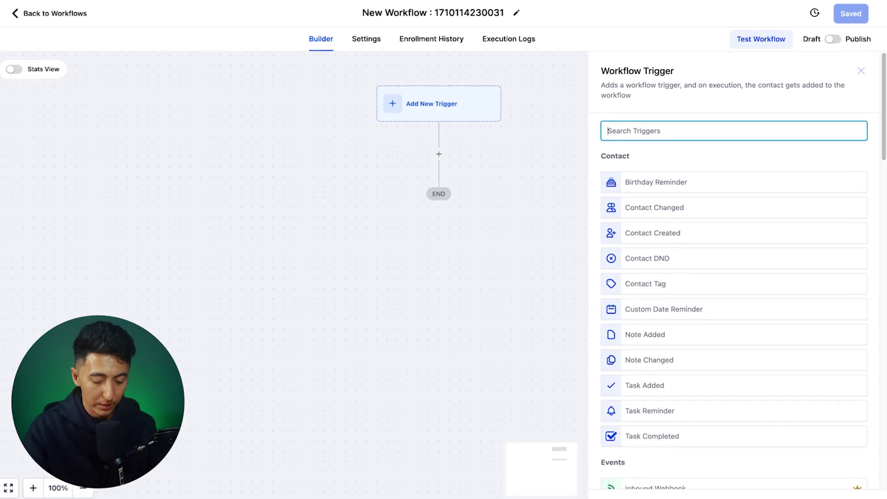
# Step: Set the workflow trigger to Contact Tag, filtered to Tag Added
pyautogui.write('tag')
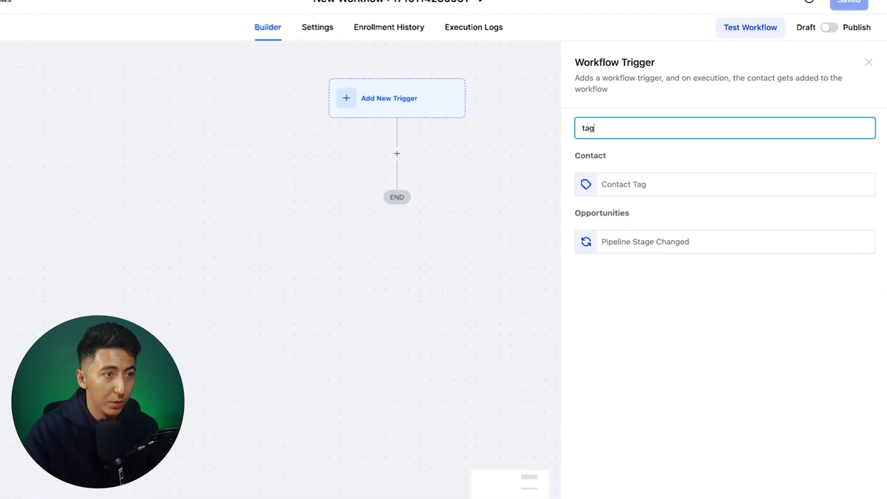
pyautogui.click(624, 185)
pyautogui.click(422, 235)
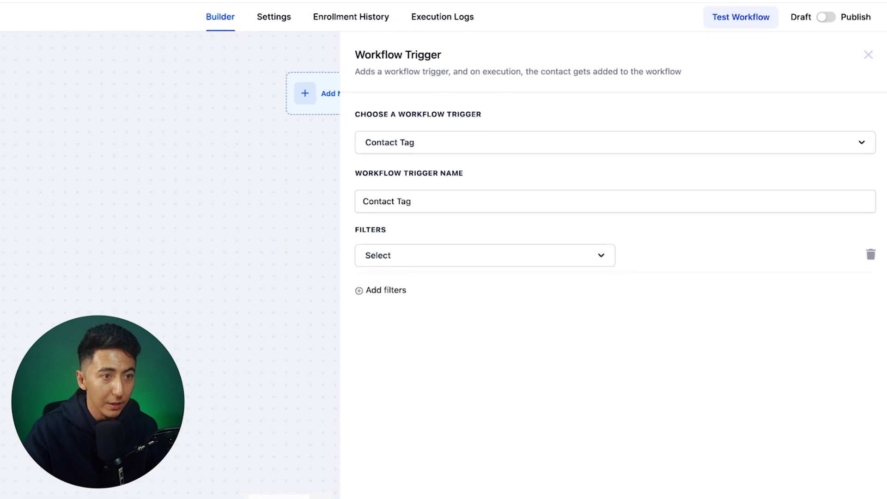
pyautogui.click(384, 340)
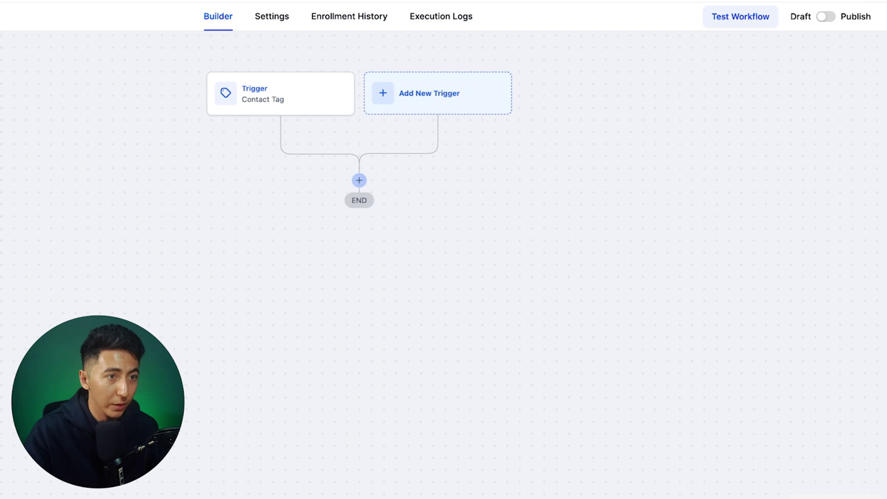
# Step: Add an Email action filled with the sender's name and e-mail address
pyautogui.click(358, 180)
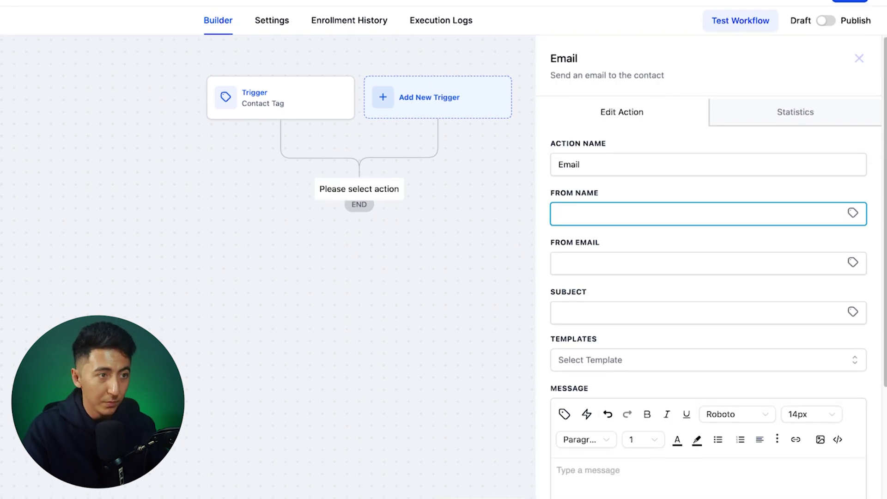
pyautogui.write('Julian')
pyautogui.press('Tab')
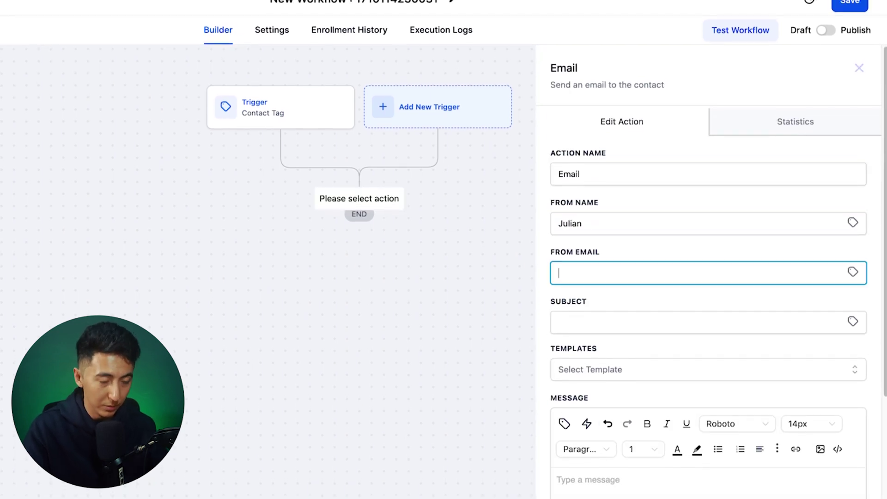
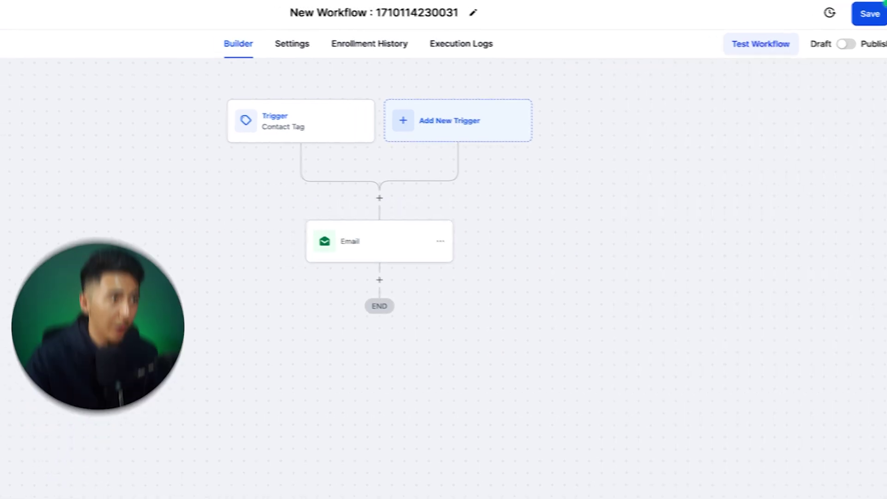
pyautogui.click(442, 16)
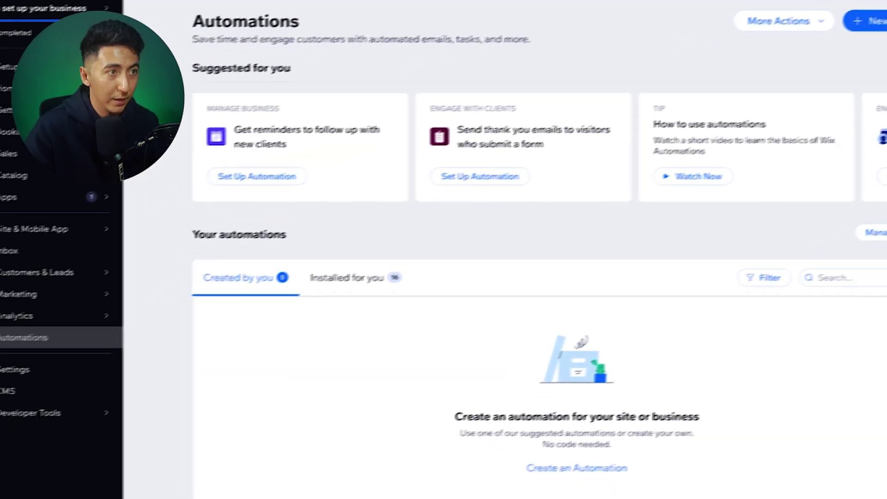
# Step: Build a new automation from scratch that sends an email when a Wix form is submitted
pyautogui.click(876, 21)
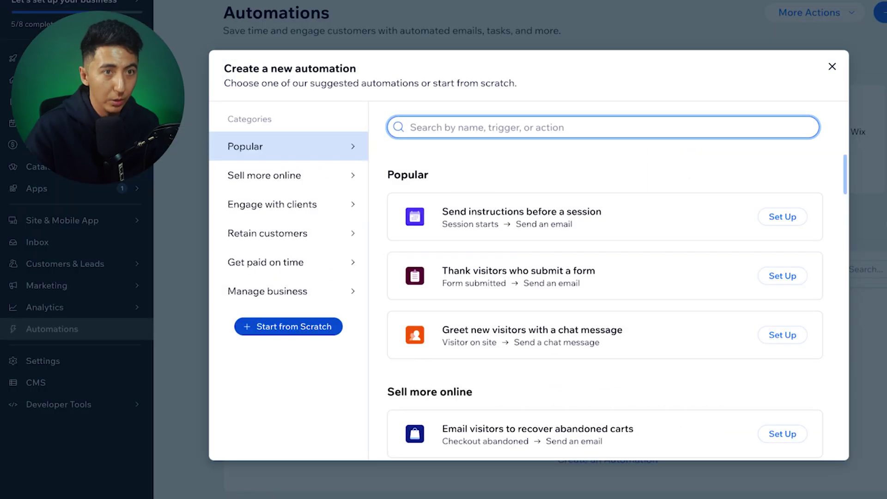
pyautogui.click(288, 327)
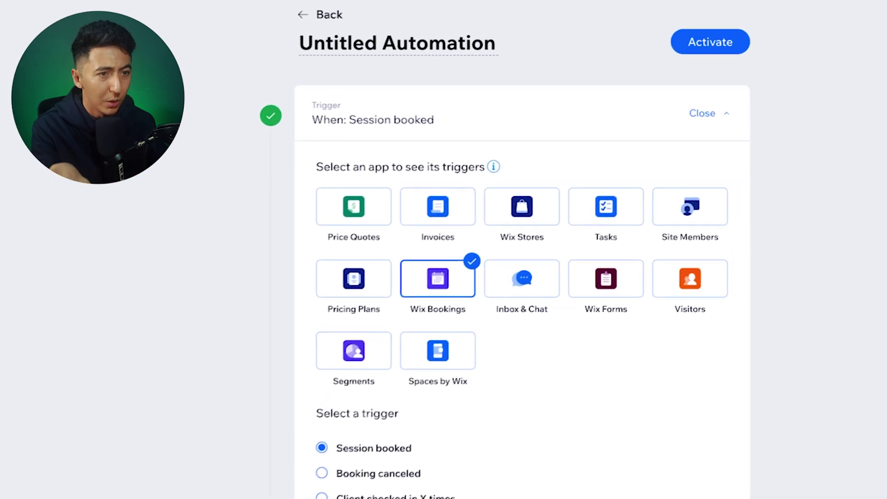
pyautogui.scroll(-10, 522, 277)
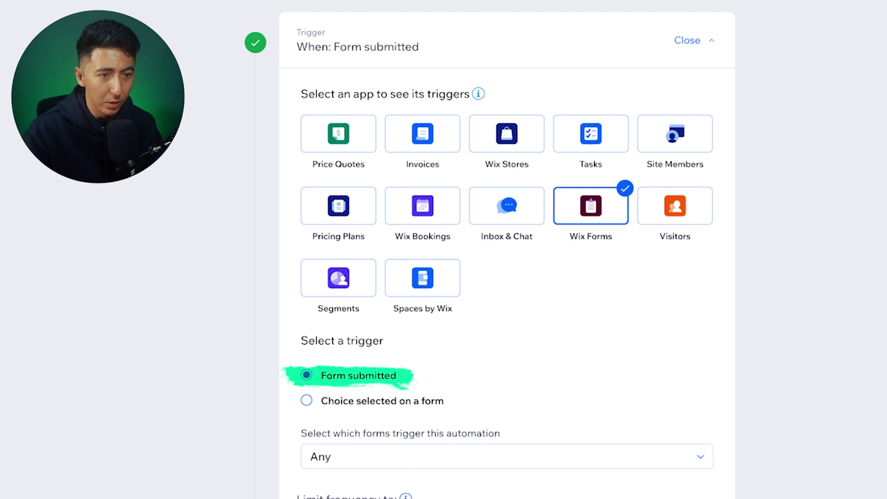
pyautogui.scroll(-10, 506, 249)
pyautogui.click(338, 276)
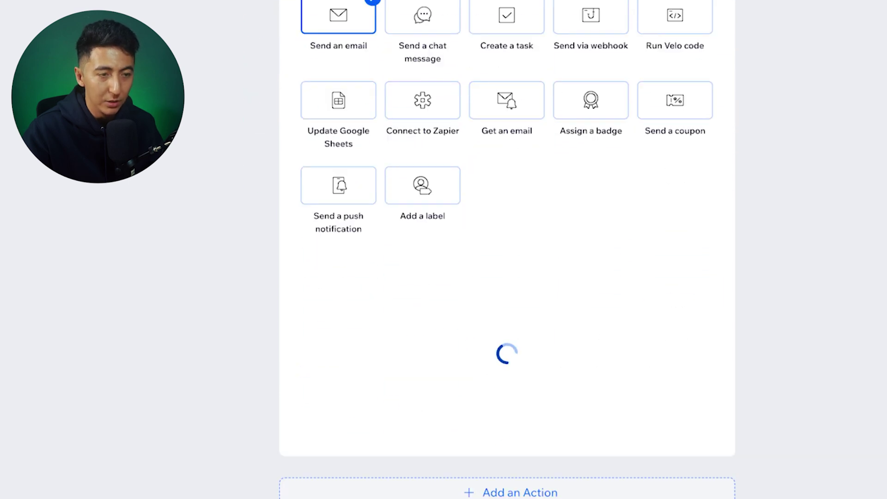
# Step: Make the email business transactional under the 'Confirmations and status changes' topic
pyautogui.scroll(-10, 507, 250)
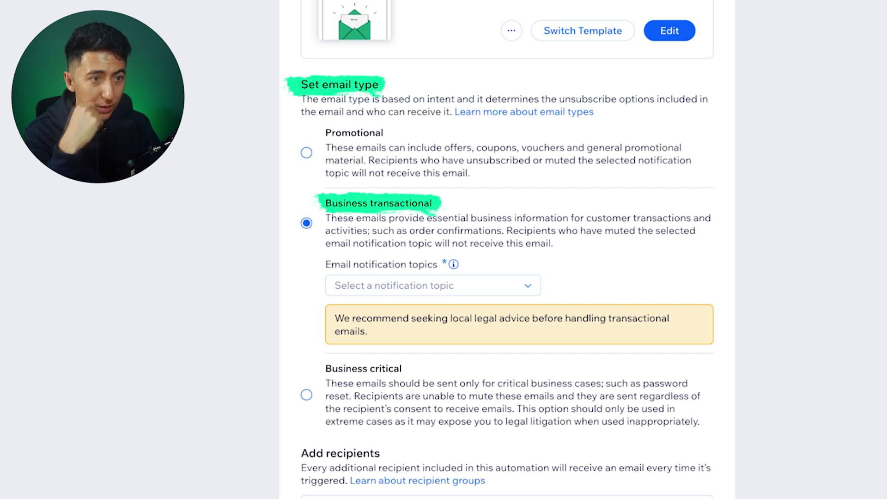
pyautogui.click(334, 285)
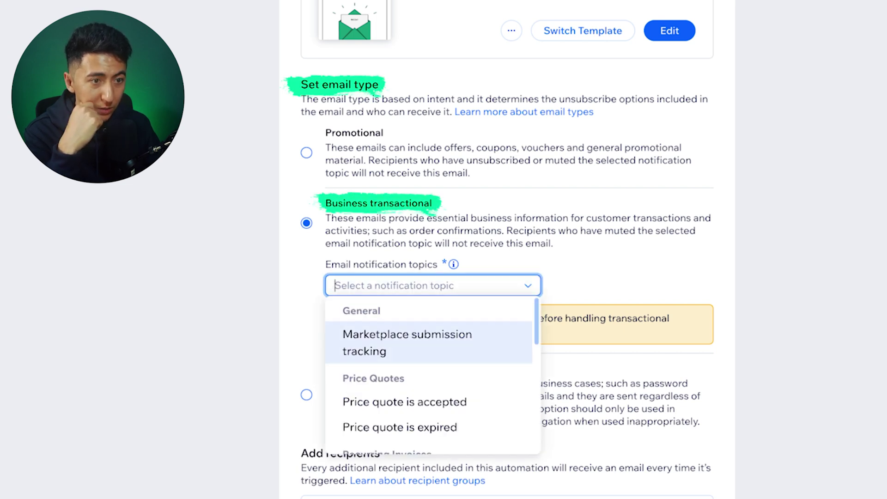
pyautogui.scroll(-5, 429, 375)
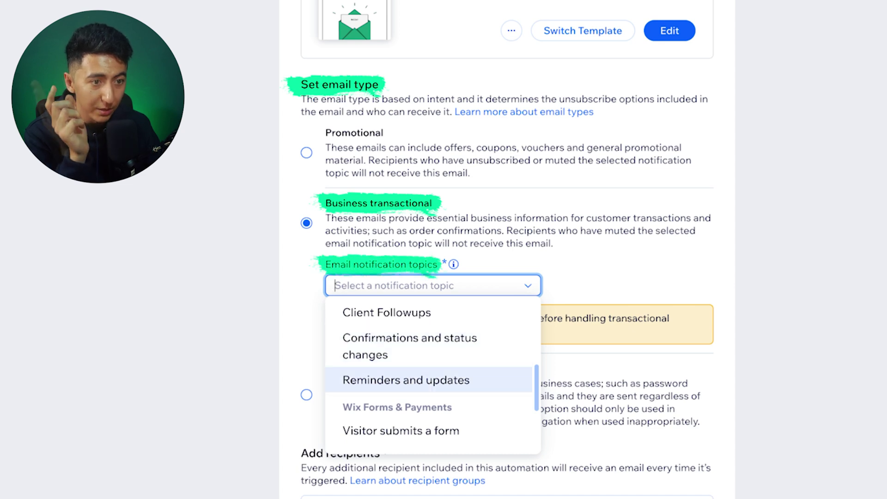
pyautogui.click(410, 347)
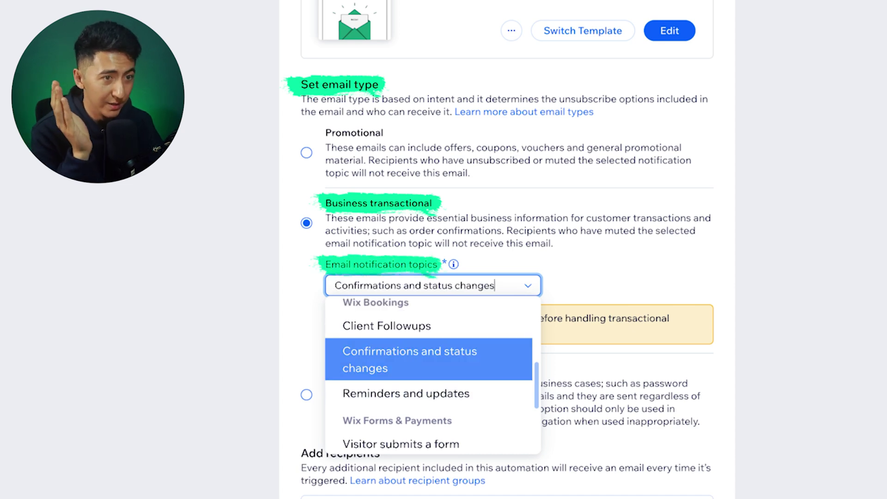
pyautogui.click(409, 360)
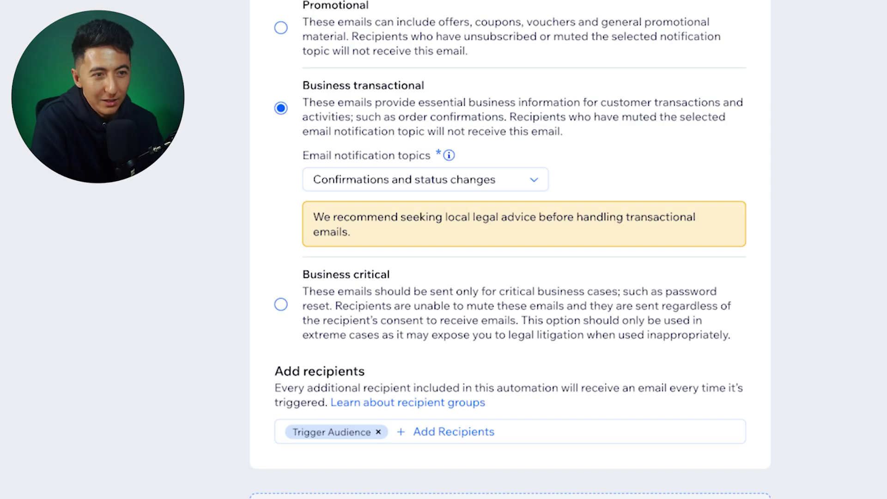
pyautogui.scroll(-2, 510, 249)
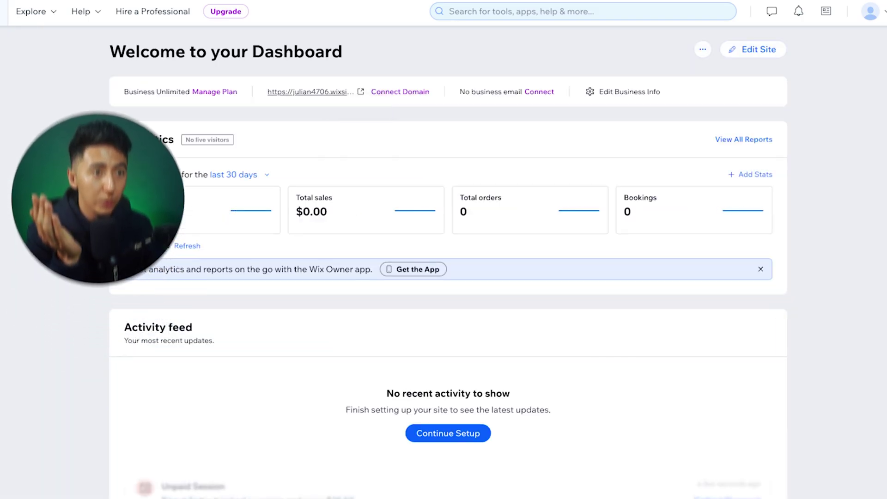
# Step: Open the live published site from the Dashboard to try its quote form
pyautogui.click(361, 92)
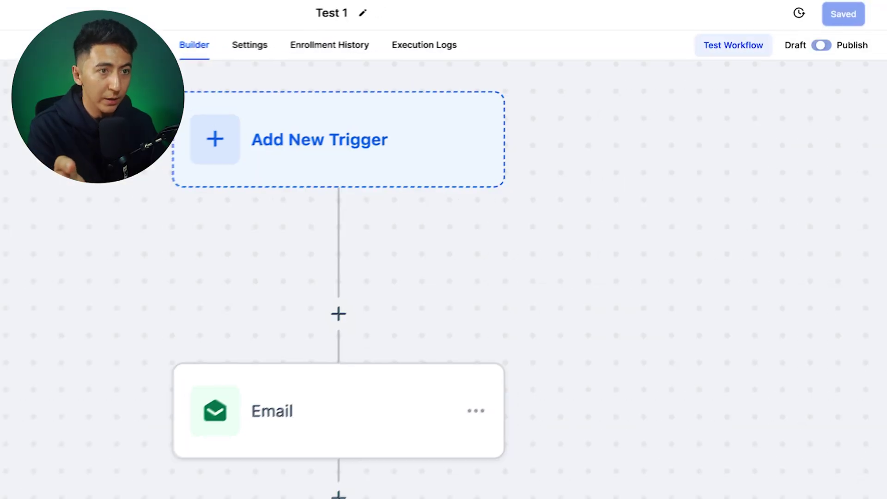
# Step: Run a test of the Test 1 workflow on a selected contact
pyautogui.click(720, 49)
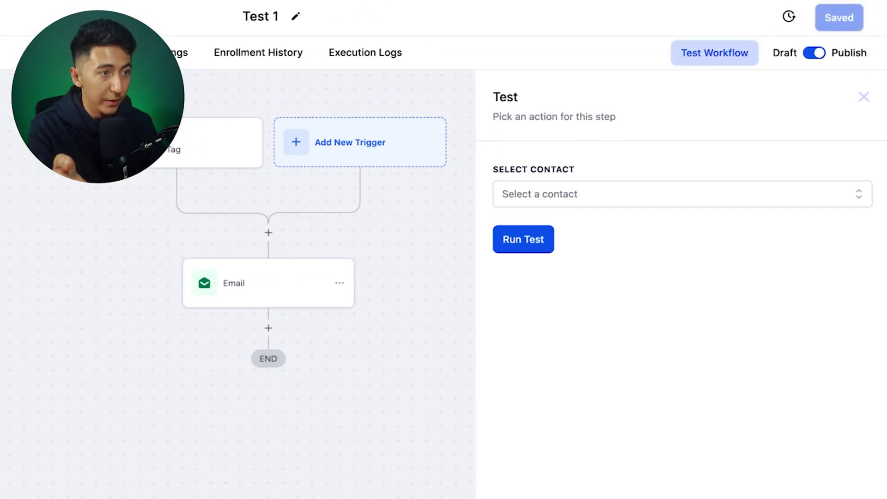
pyautogui.click(682, 194)
pyautogui.click(589, 304)
pyautogui.click(524, 241)
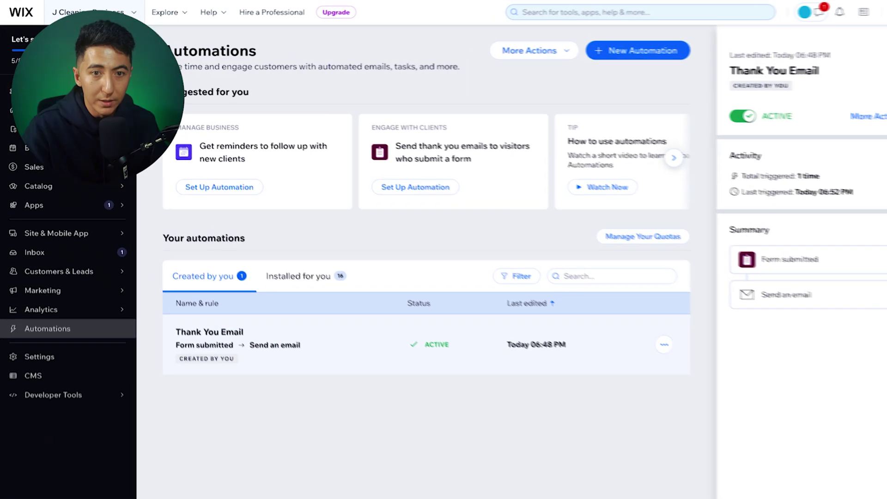
# Step: Go to the Contacts list and open the first contact's record
pyautogui.moveTo(70, 228)
pyautogui.click(182, 258)
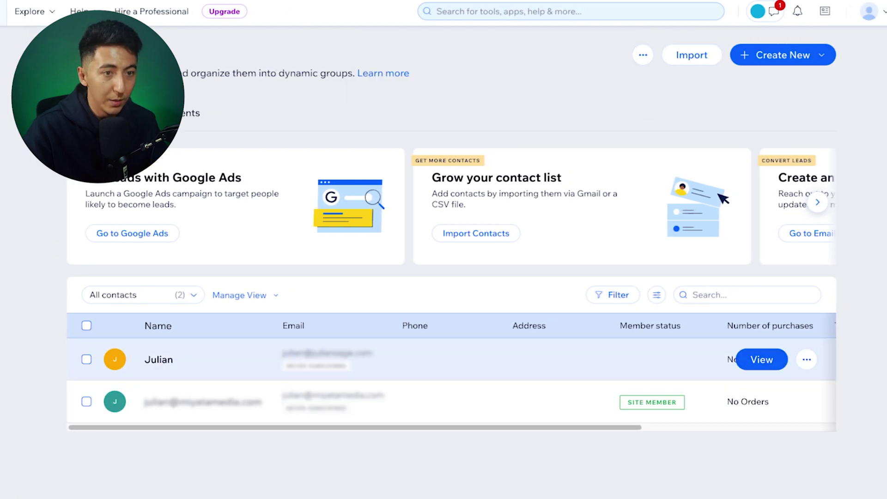
pyautogui.click(761, 360)
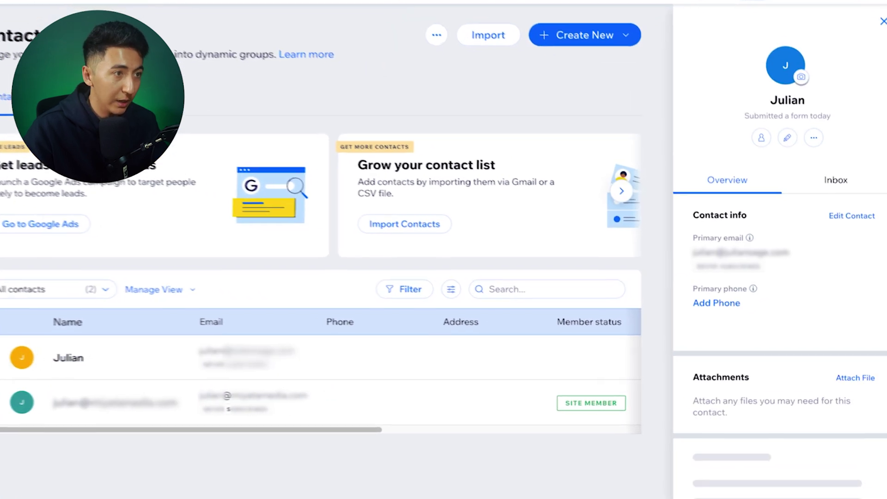
pyautogui.scroll(-5, 764, 324)
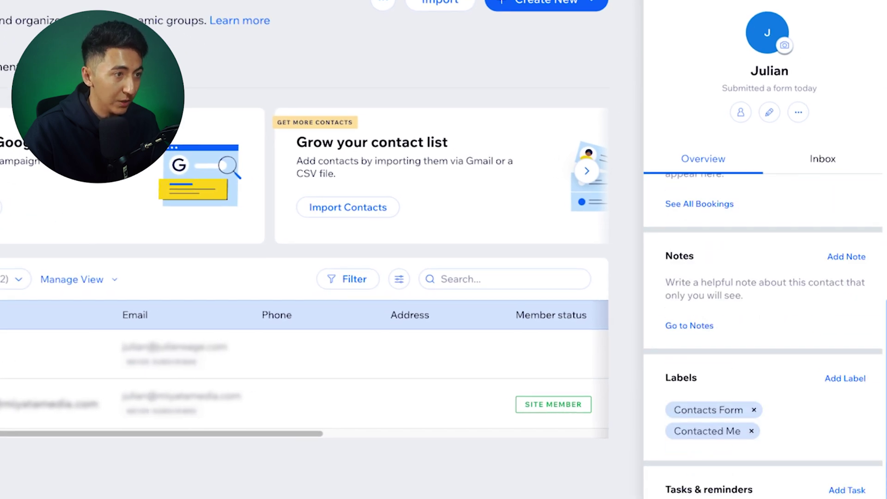
pyautogui.scroll(5, 765, 370)
pyautogui.moveTo(763, 468)
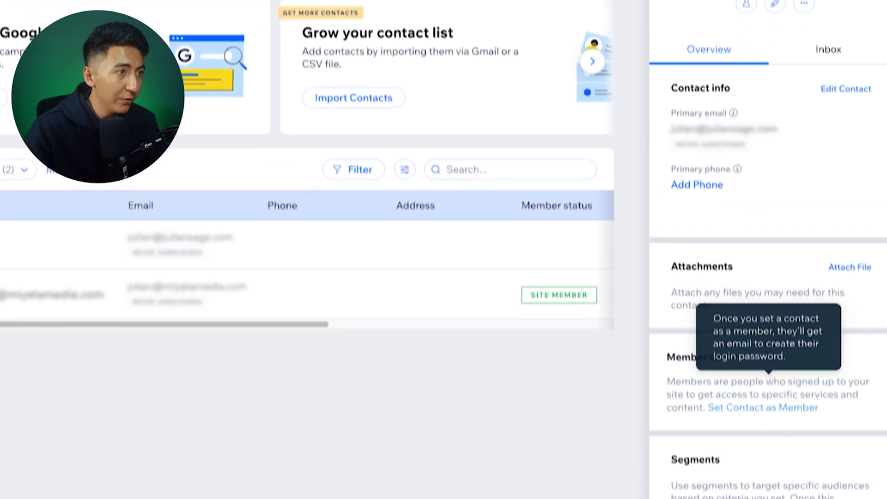
# Step: Check the contact's message history, then review the Overview's 'Hi / Hello' submission and labels
pyautogui.click(829, 50)
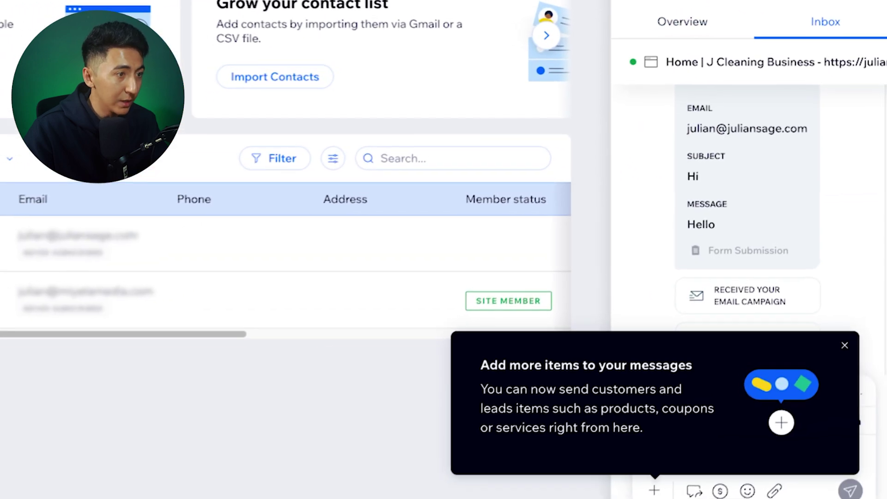
pyautogui.click(847, 334)
pyautogui.scroll(4, 753, 208)
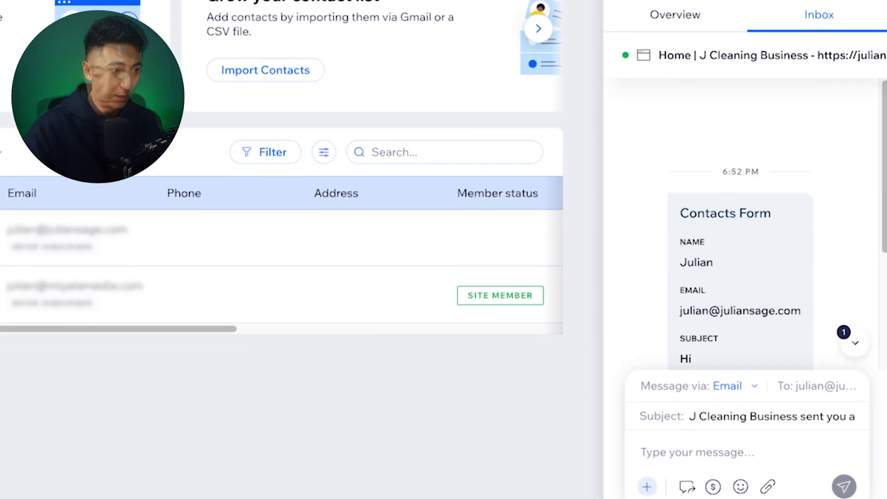
pyautogui.scroll(-4, 741, 210)
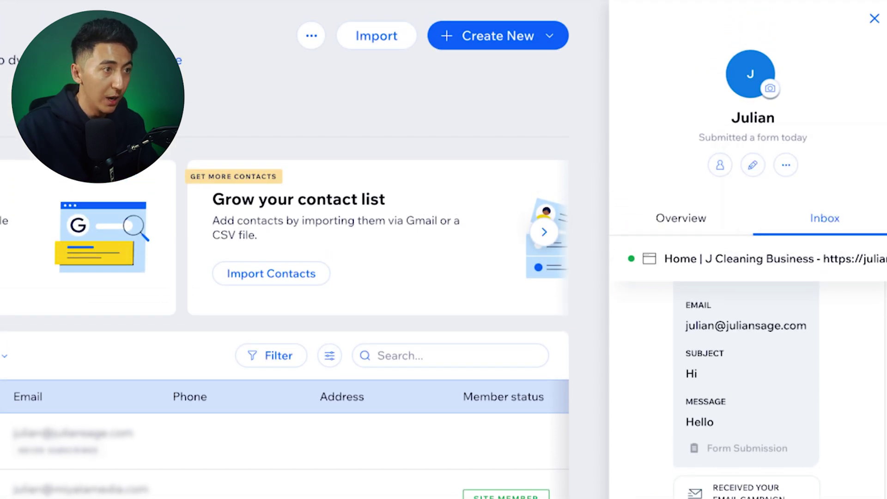
pyautogui.click(681, 218)
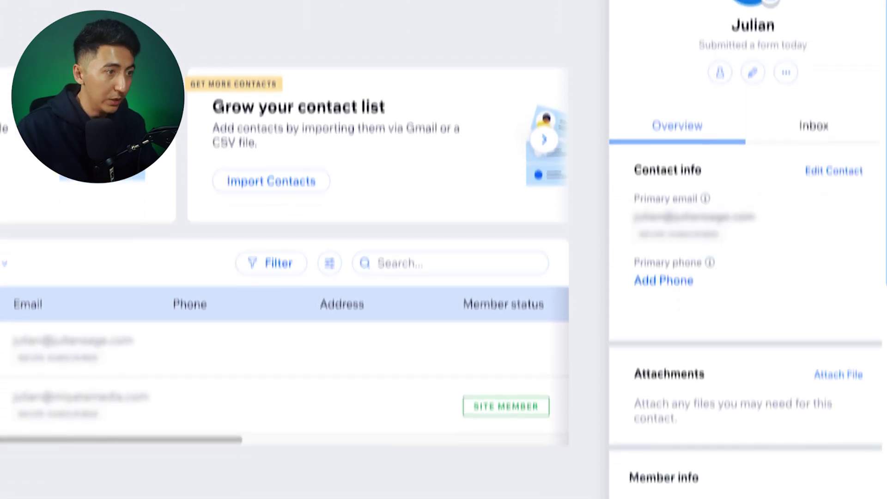
pyautogui.scroll(-5, 745, 287)
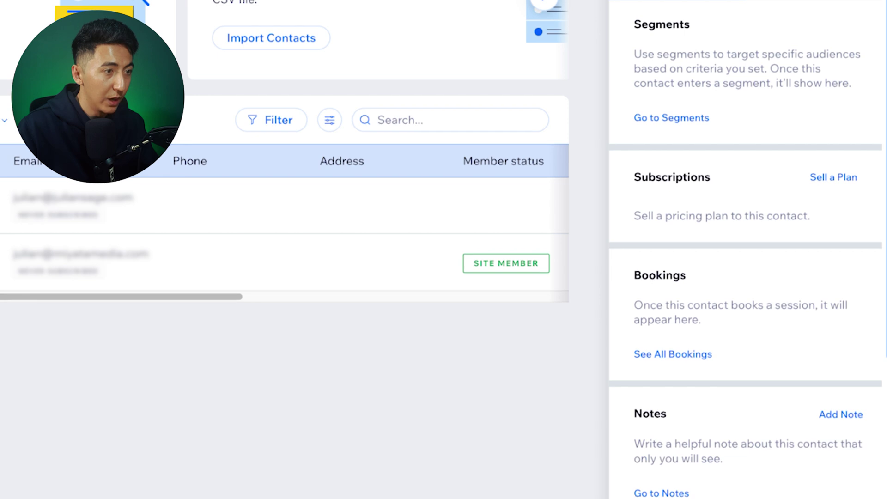
pyautogui.scroll(-5, 746, 249)
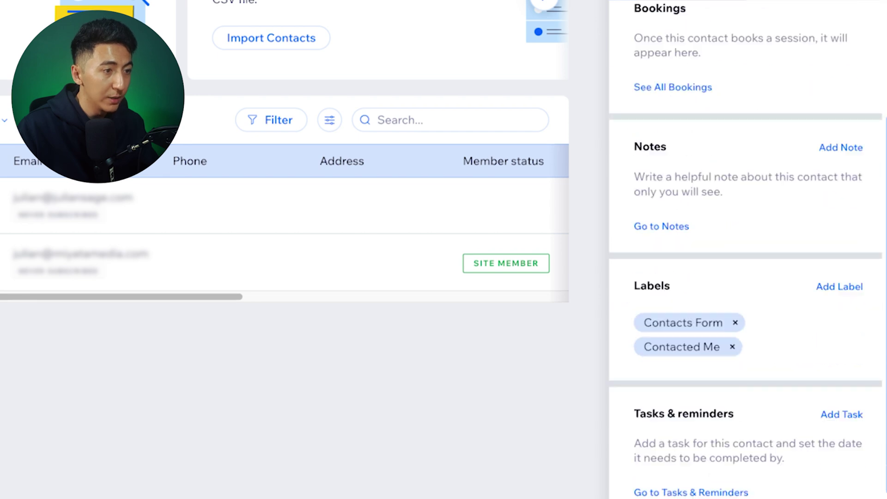
pyautogui.scroll(-2, 745, 249)
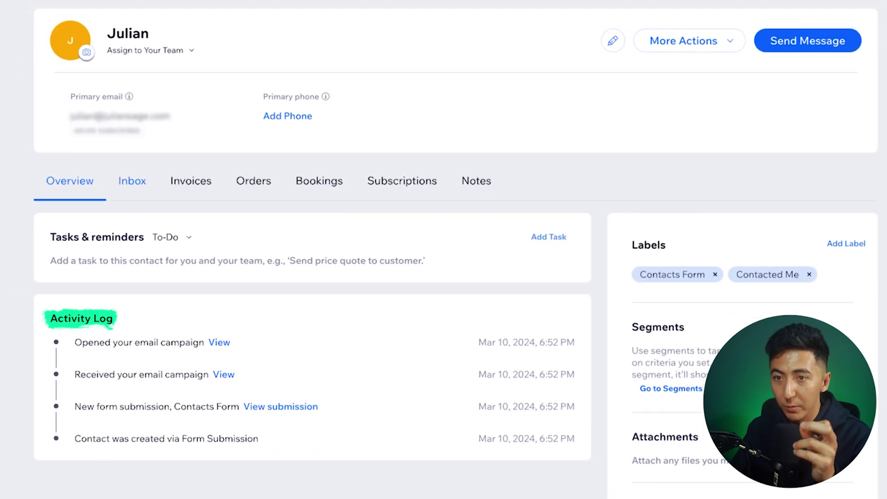
# Step: Go through the contact's Inbox, Invoices, Orders, Bookings, Subscriptions and Notes tabs
pyautogui.click(134, 181)
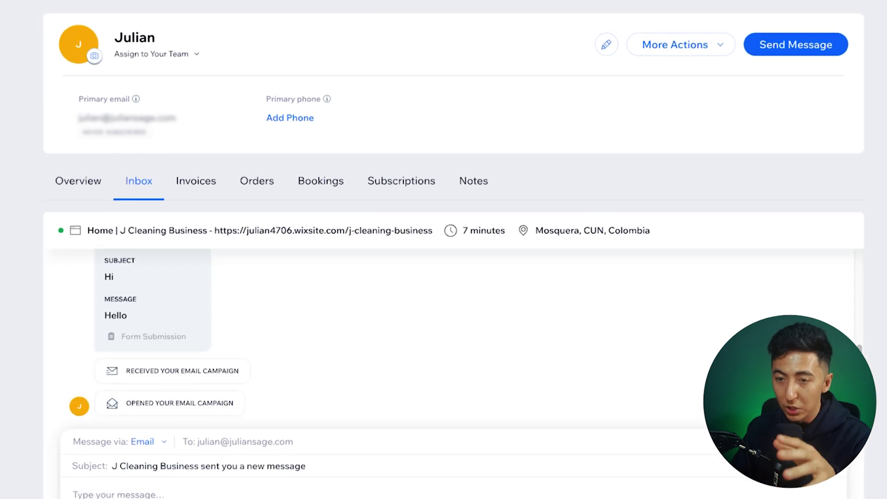
pyautogui.click(198, 181)
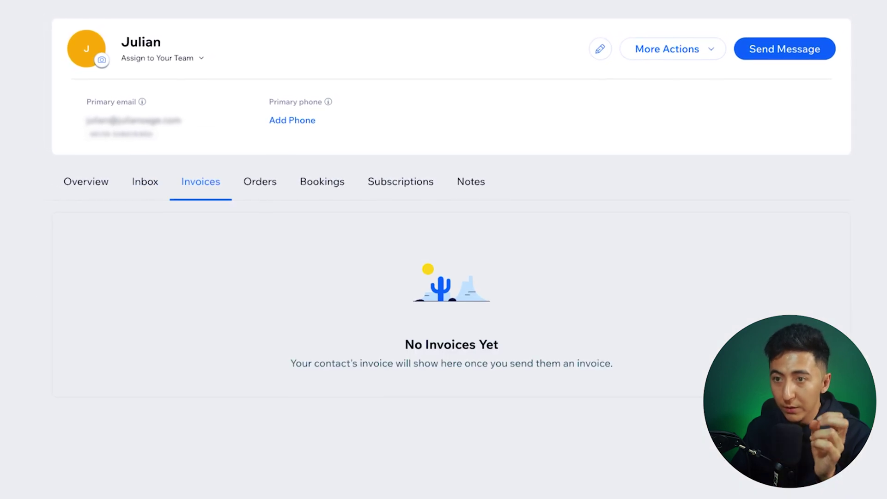
pyautogui.click(260, 181)
pyautogui.click(323, 182)
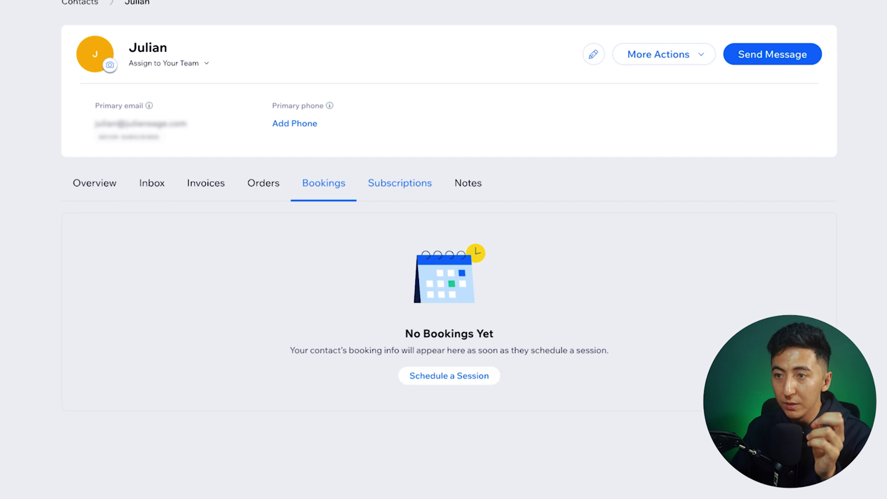
pyautogui.click(399, 183)
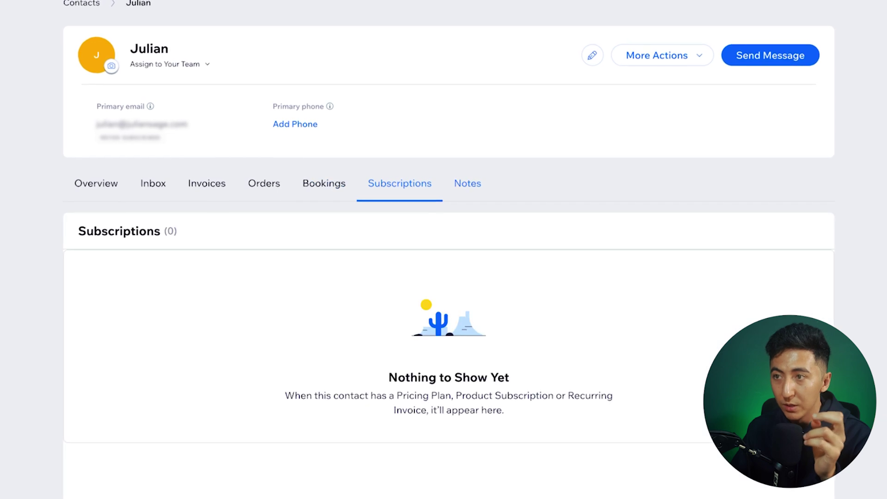
pyautogui.click(468, 182)
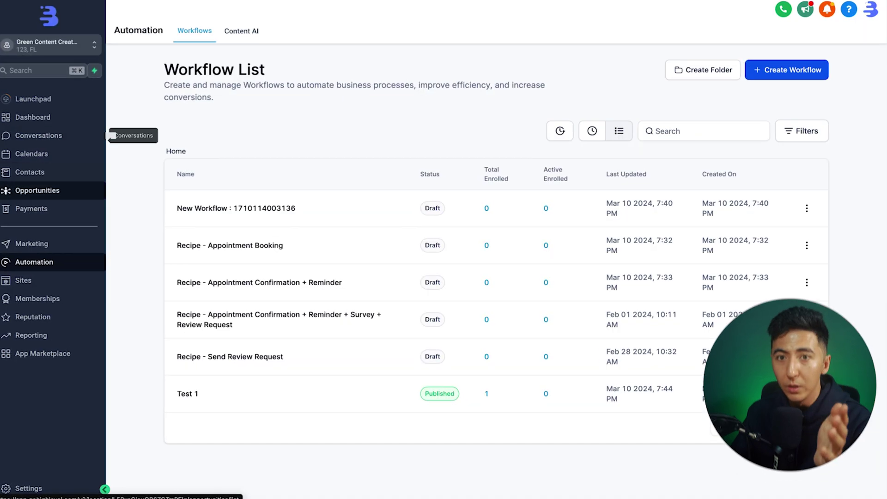
# Step: Open the newest GoHighLevel contact, expand its Automation history and collapse Tags
pyautogui.click(44, 163)
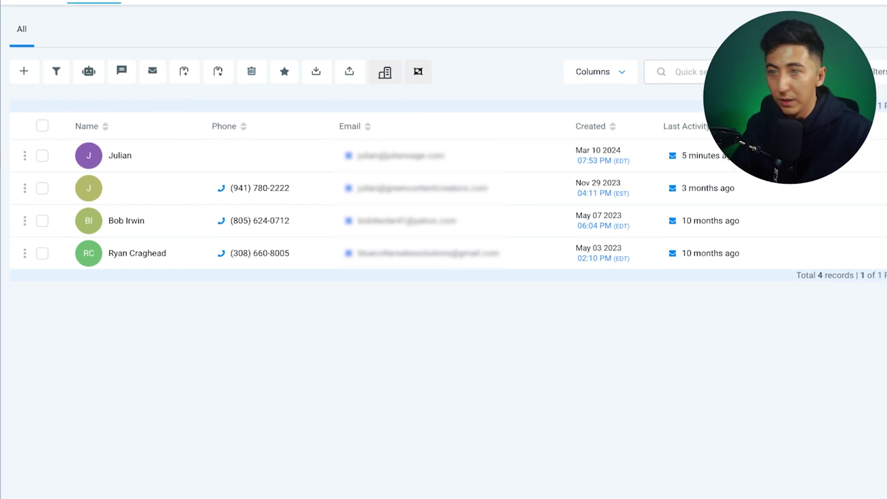
pyautogui.click(119, 155)
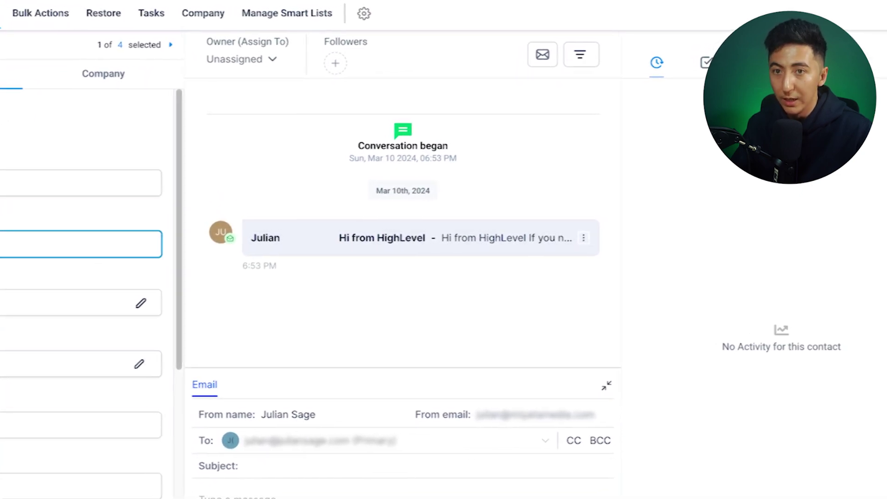
pyautogui.scroll(-10, 157, 295)
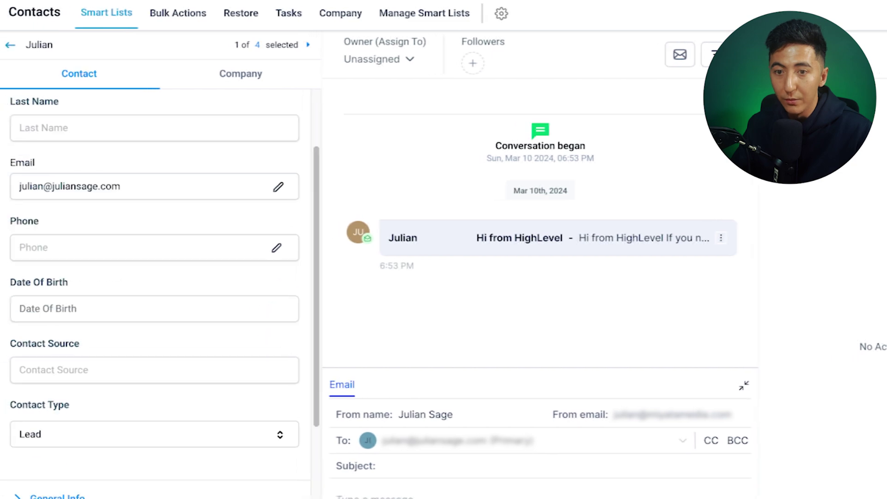
pyautogui.click(54, 226)
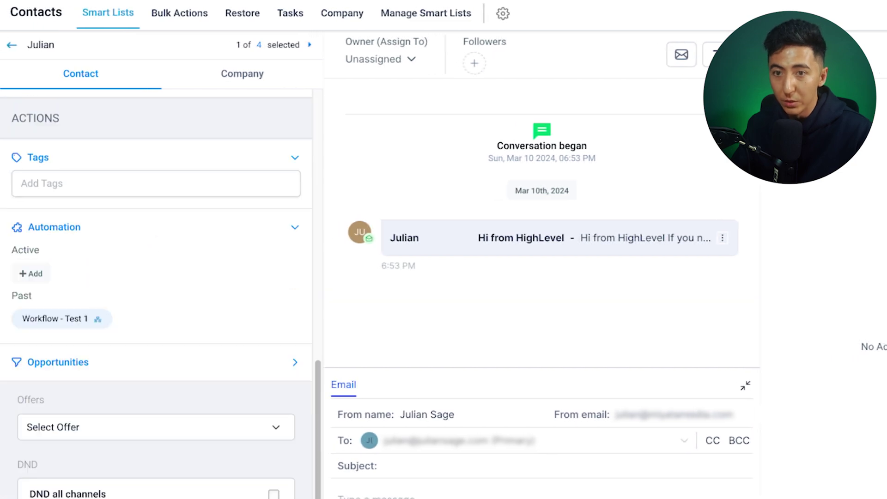
pyautogui.scroll(2, 157, 296)
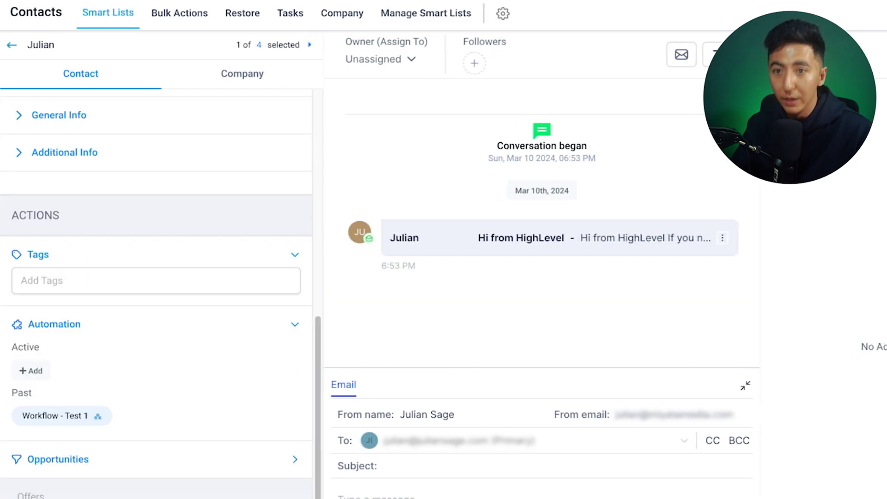
pyautogui.click(38, 255)
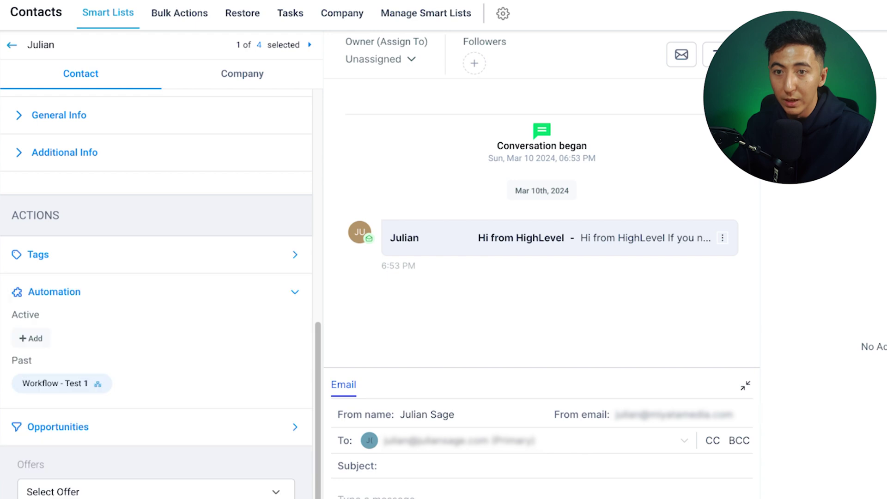
pyautogui.scroll(7, 157, 296)
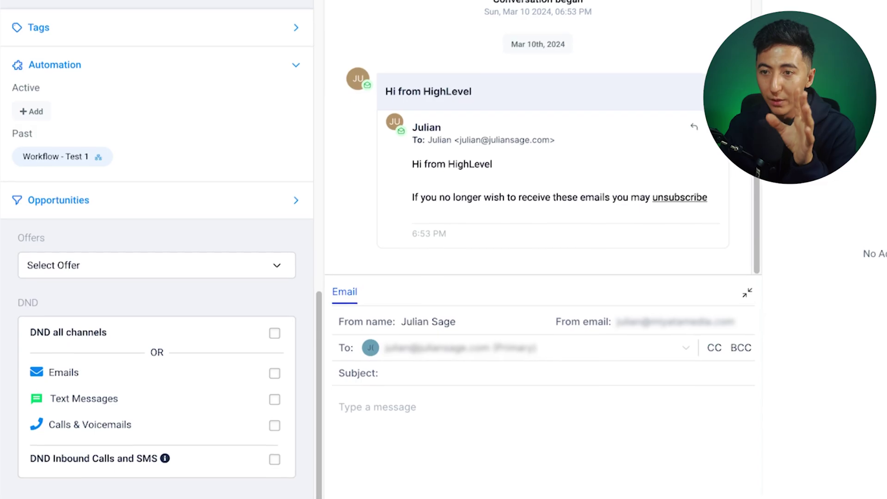
pyautogui.scroll(10, 157, 250)
pyautogui.scroll(-10, 157, 249)
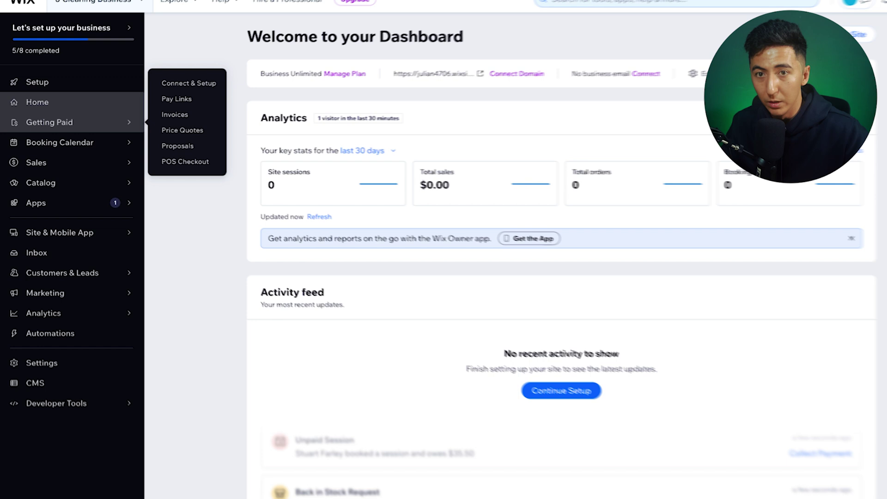
# Step: Go to Getting Paid > Invoices and start a new invoice for the customer
pyautogui.click(51, 121)
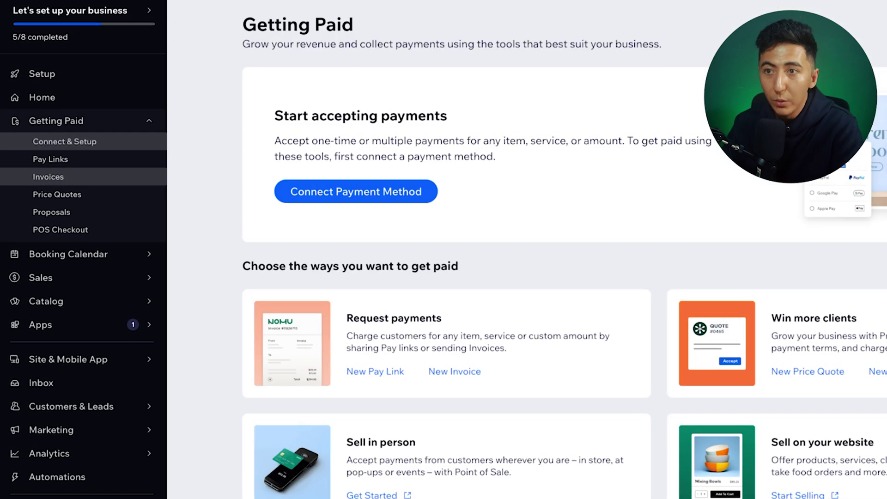
pyautogui.click(48, 177)
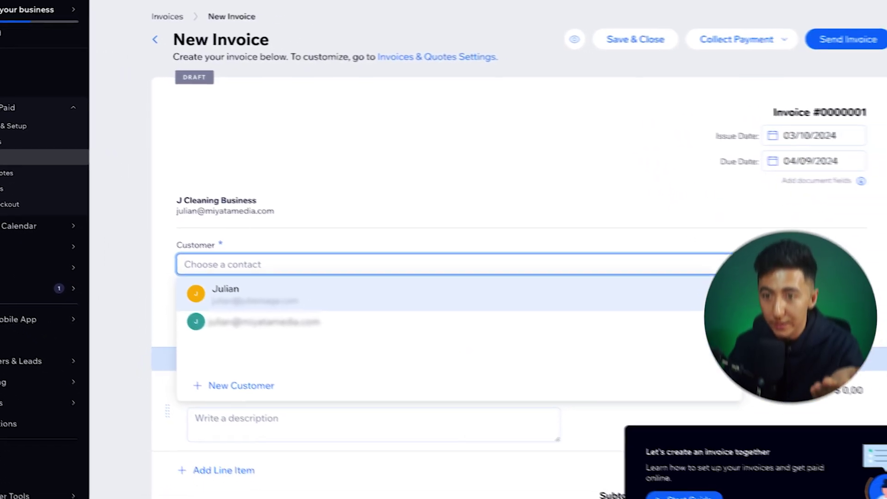
pyautogui.click(231, 291)
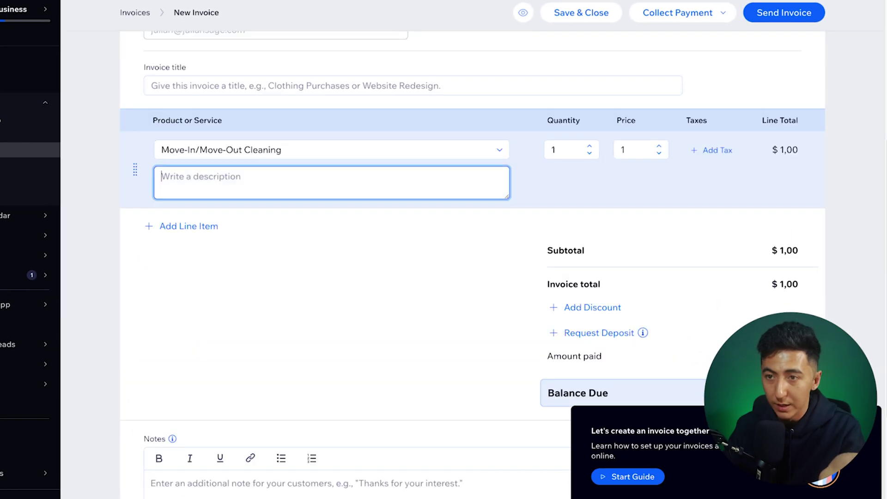
pyautogui.scroll(-4, 397, 319)
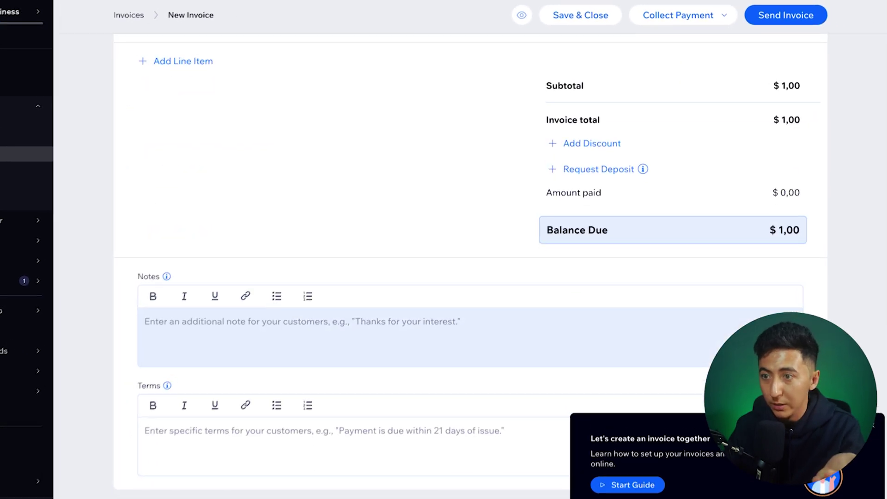
pyautogui.scroll(6, 397, 319)
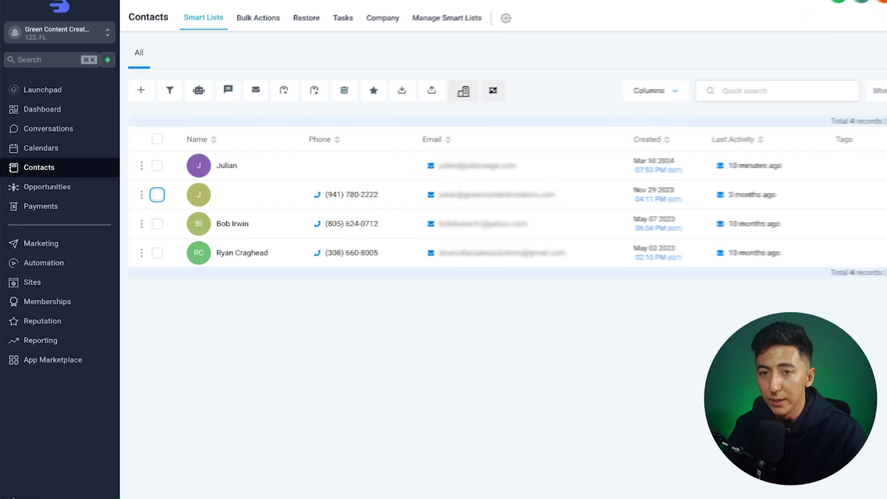
# Step: Start a new one-time invoice in Payments billed to the contact
pyautogui.click(125, 203)
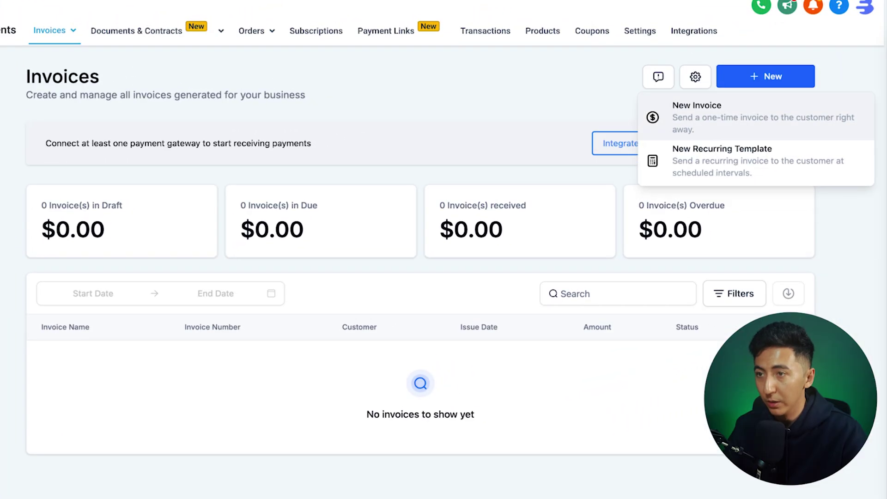
pyautogui.click(749, 115)
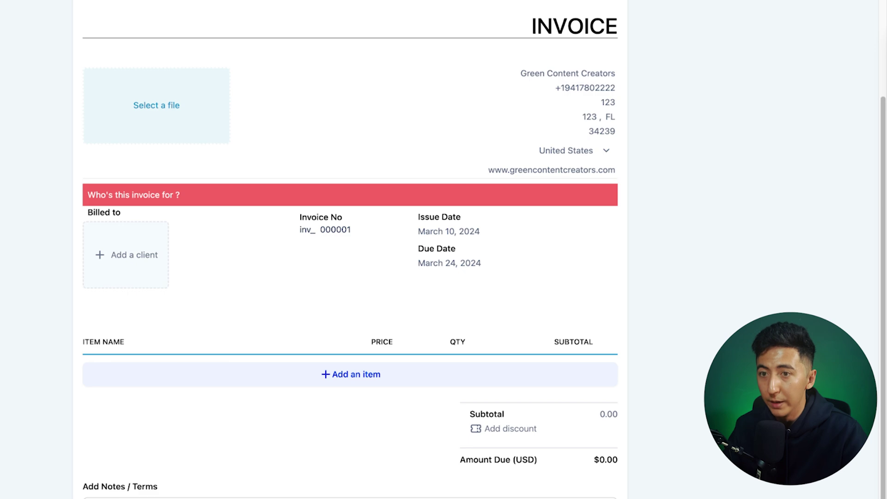
pyautogui.click(126, 255)
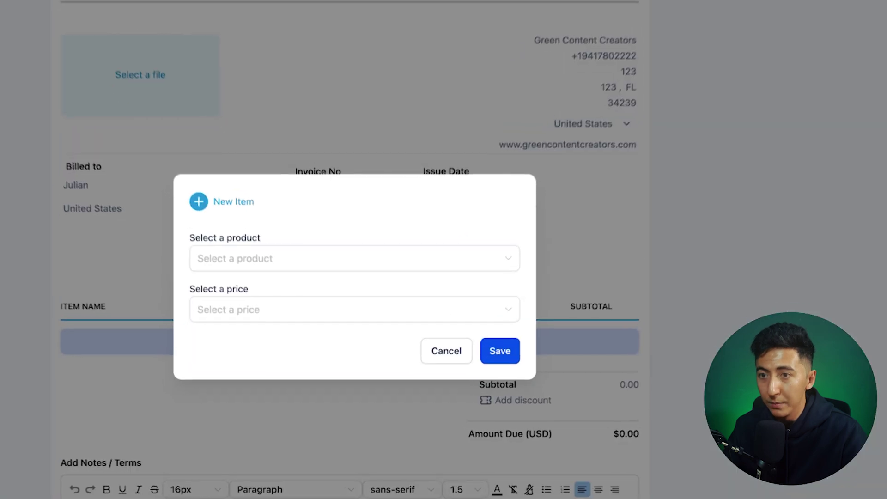
pyautogui.click(352, 274)
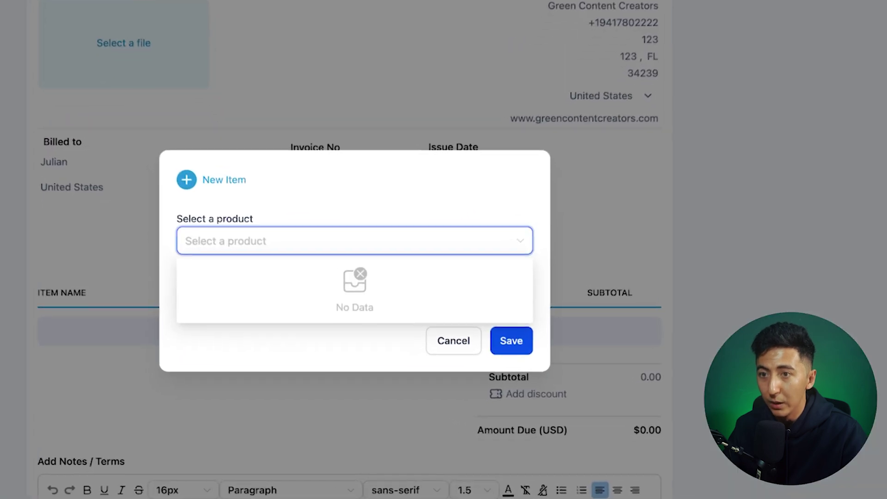
# Step: Add a new 'Cleaning' service item at $100 to the invoice and bring up sending options
pyautogui.click(227, 188)
pyautogui.write('Cle')
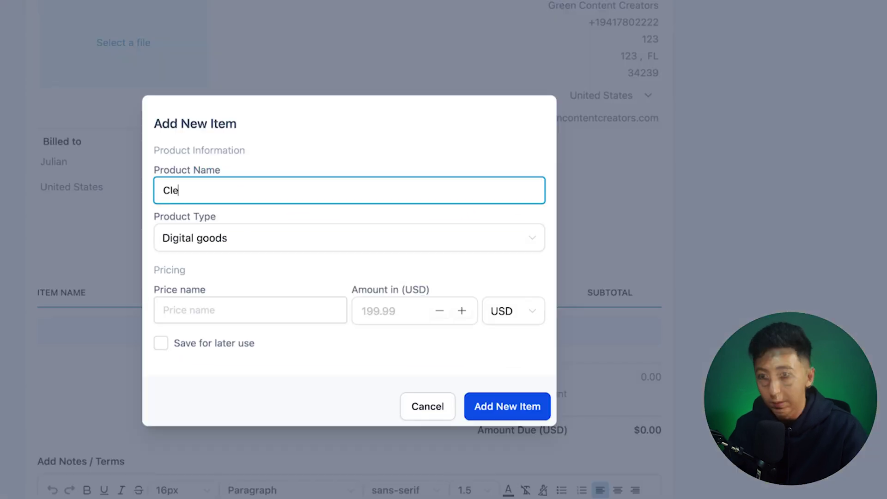
pyautogui.write('aning')
pyautogui.click(349, 238)
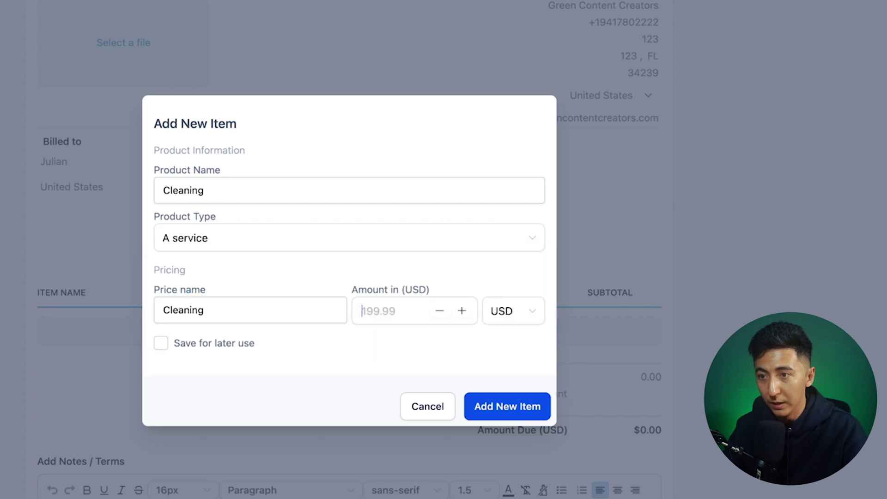
pyautogui.write('100')
pyautogui.click(161, 343)
pyautogui.click(507, 406)
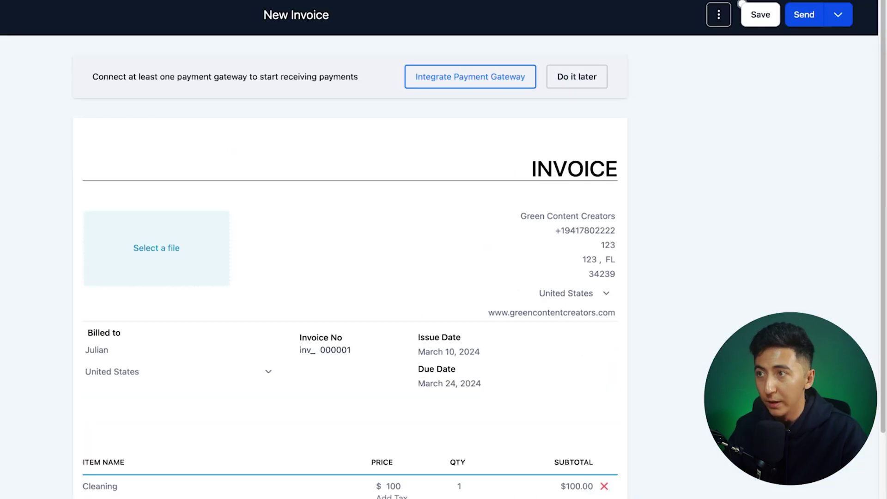
pyautogui.click(804, 14)
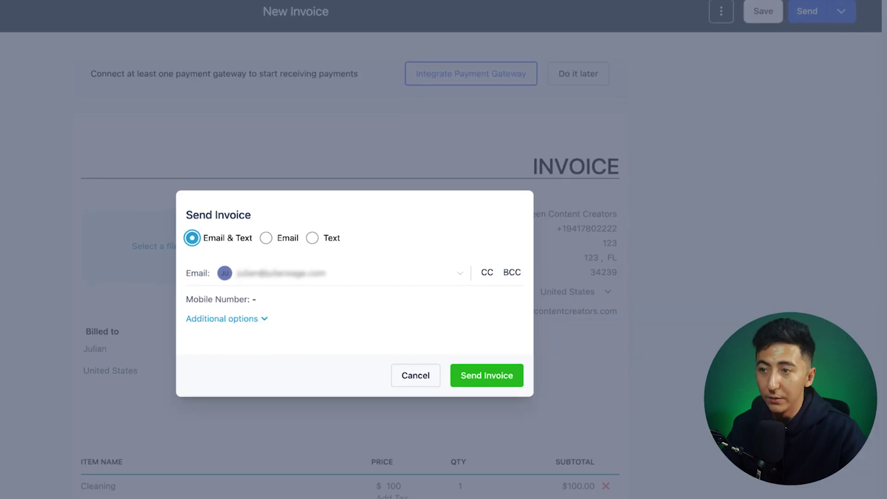